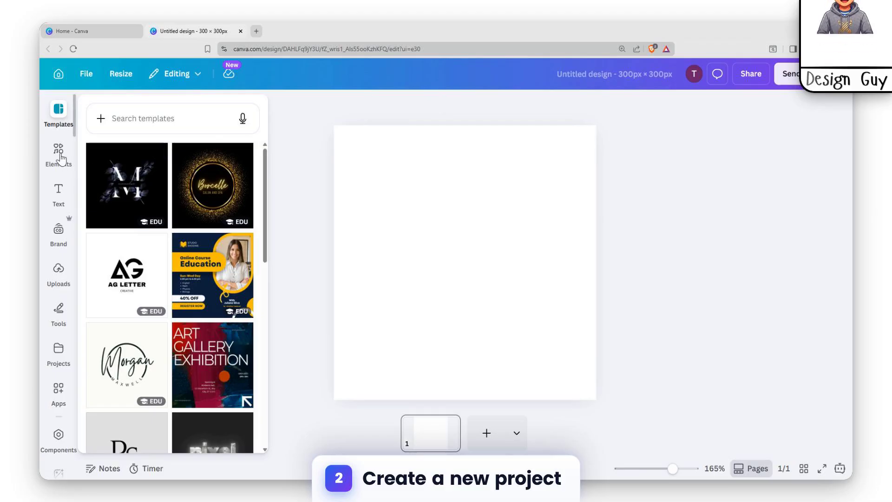
Add a recently used rectangle shape in the page's upper-left corner and enlarge it to about 60% page width and full page height.
click(58, 149)
click(164, 118)
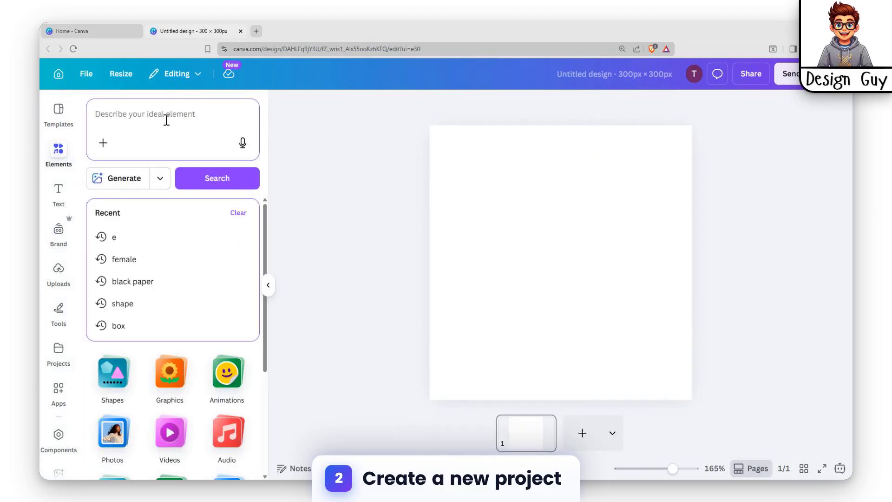
click(113, 372)
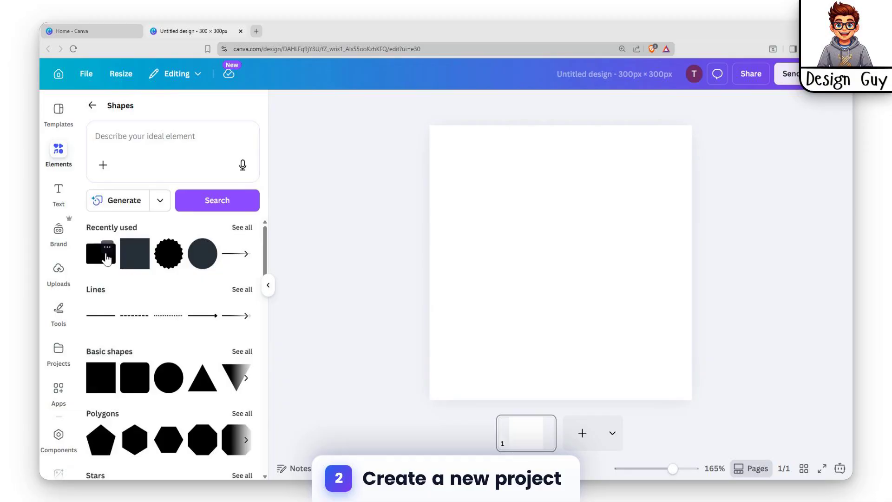
click(93, 257)
drag(564, 251, 470, 141)
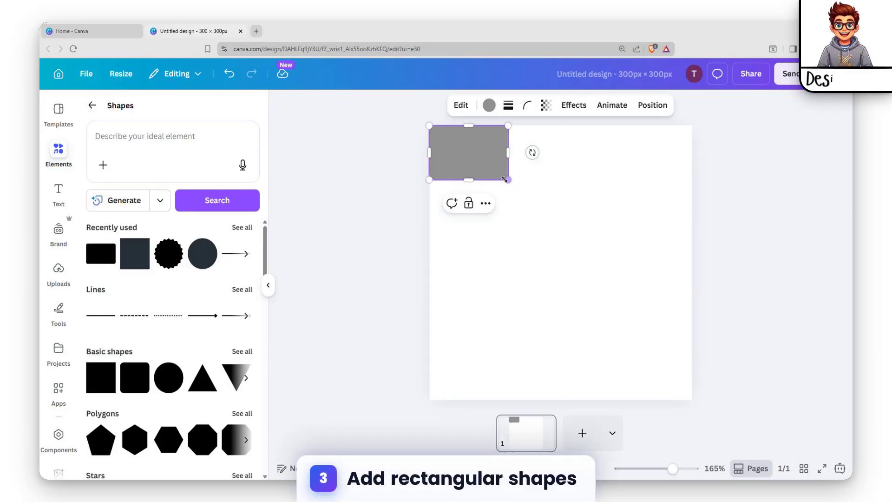
drag(508, 180, 587, 234)
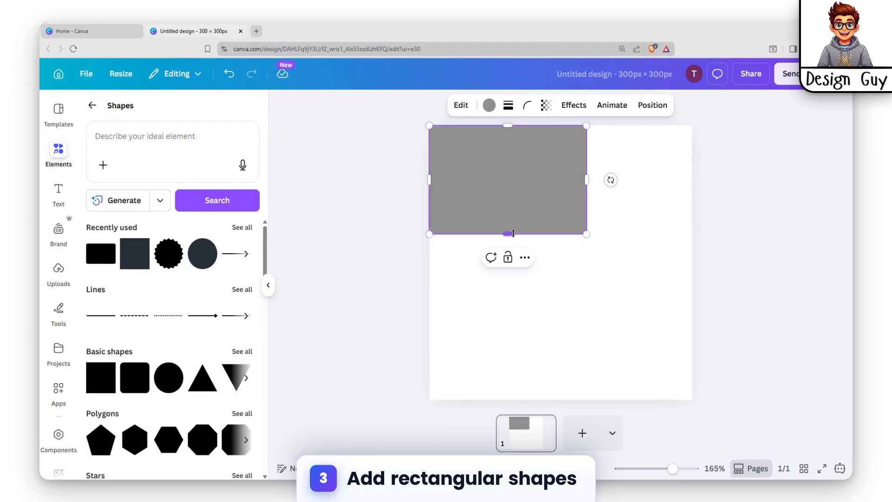
drag(511, 234, 514, 397)
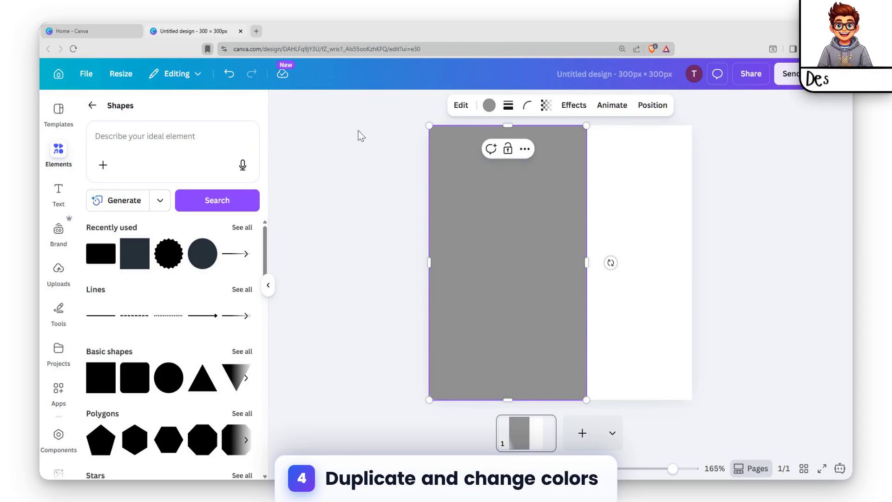
Duplicate the gray rectangle three times so the copies cascade diagonally down to the right.
click(621, 217)
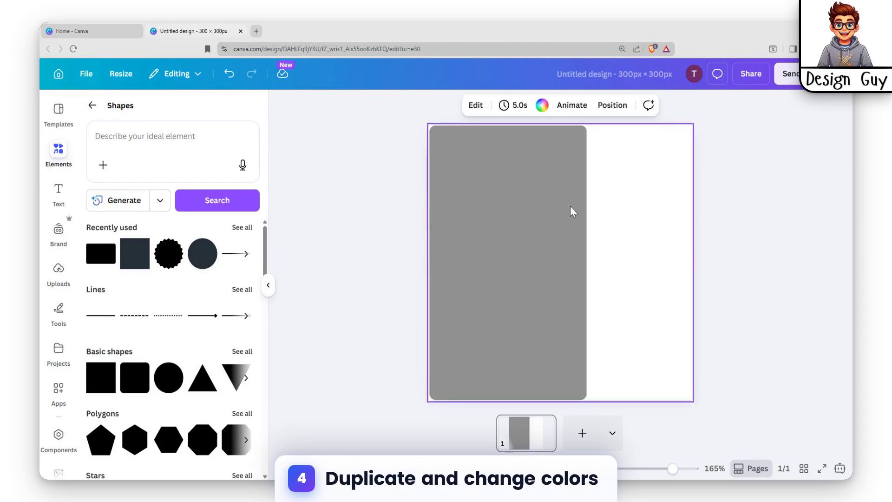
click(518, 217)
key(ctrl+d)
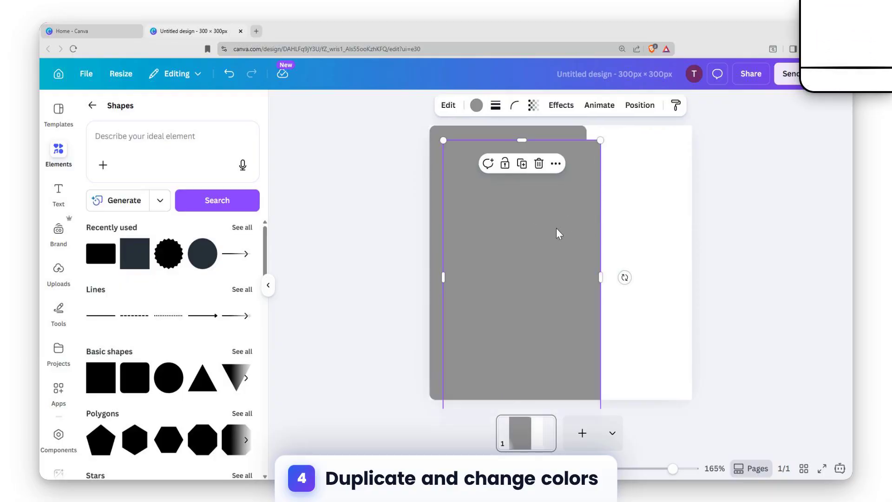
key(ctrl+d)
key(ctrl+d)
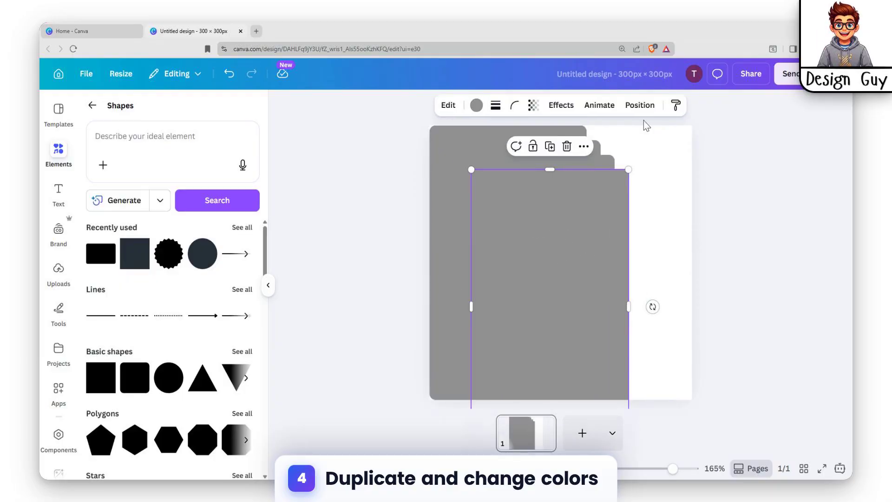
Fill the frontmost rectangle with black.
click(623, 150)
click(564, 132)
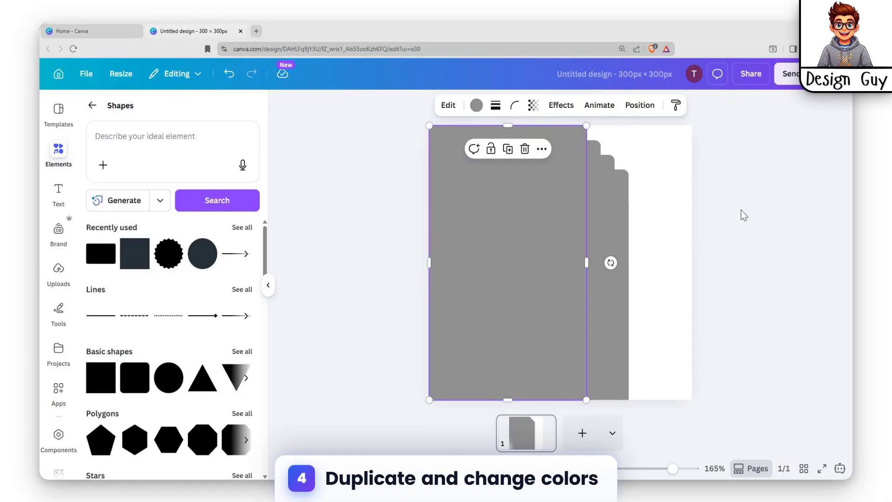
click(593, 210)
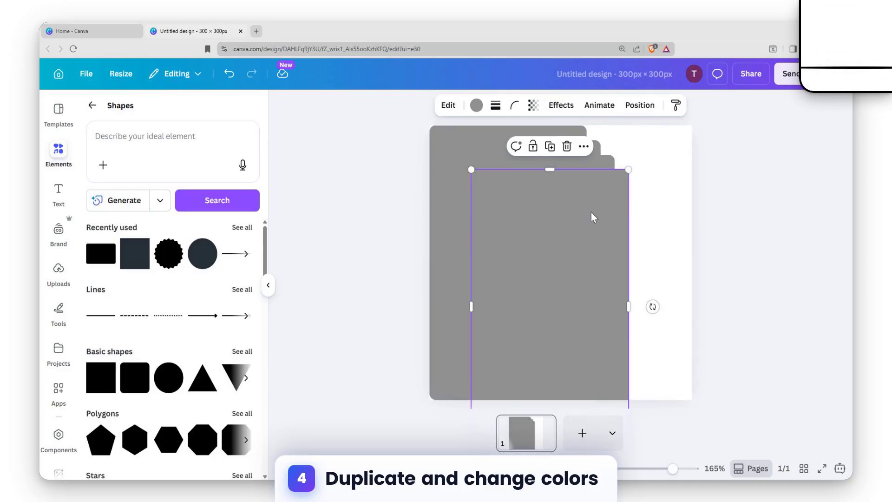
click(476, 105)
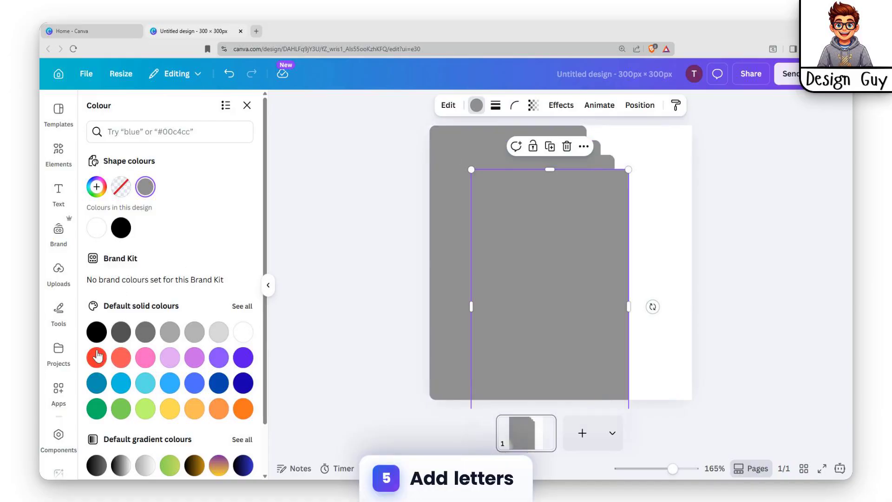
click(102, 334)
Fill the remaining rectangles, from back to front, with green, red and yellow.
click(450, 167)
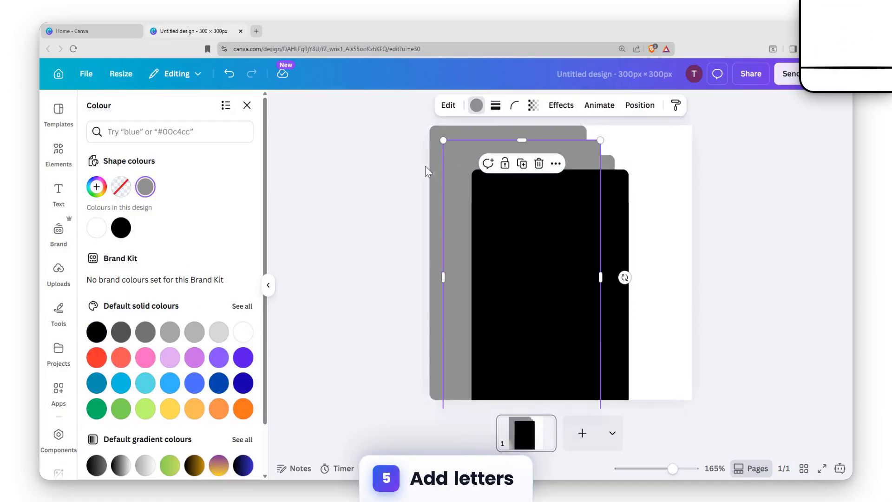
click(97, 358)
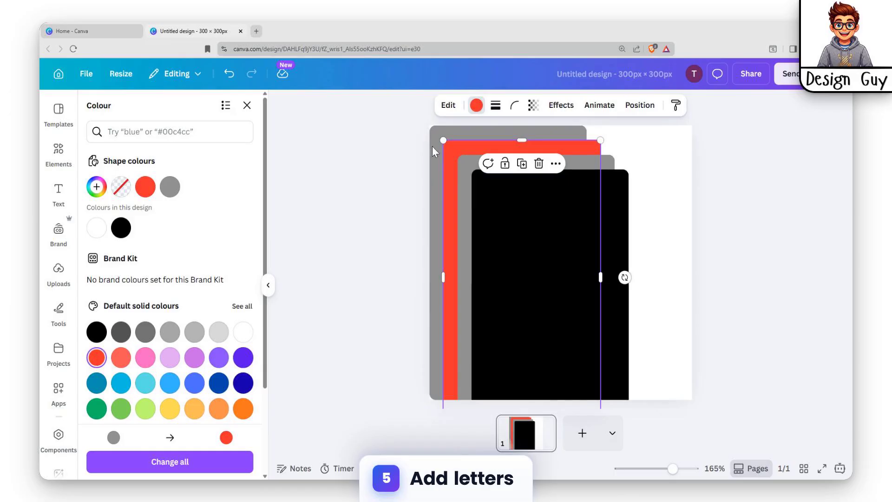
click(469, 172)
click(170, 409)
click(436, 260)
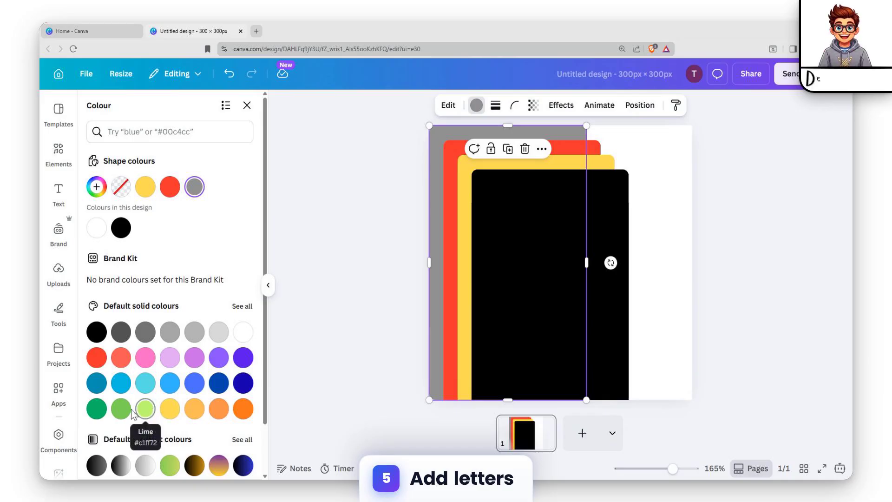
click(97, 409)
click(672, 198)
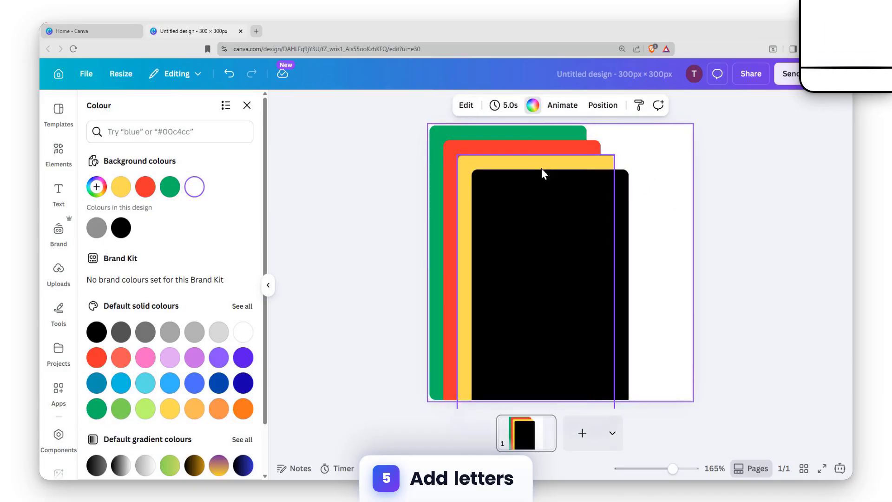
Add a default heading over the black rectangle and replace its text with "A".
click(549, 180)
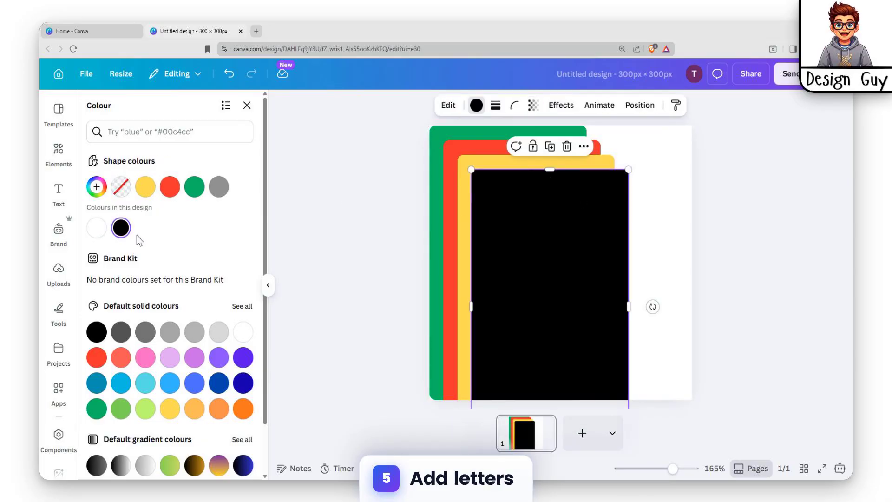
click(65, 200)
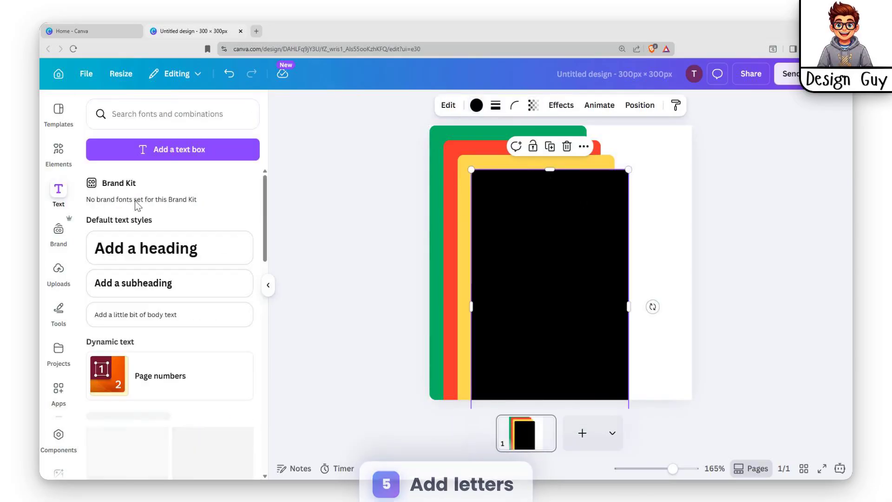
click(133, 249)
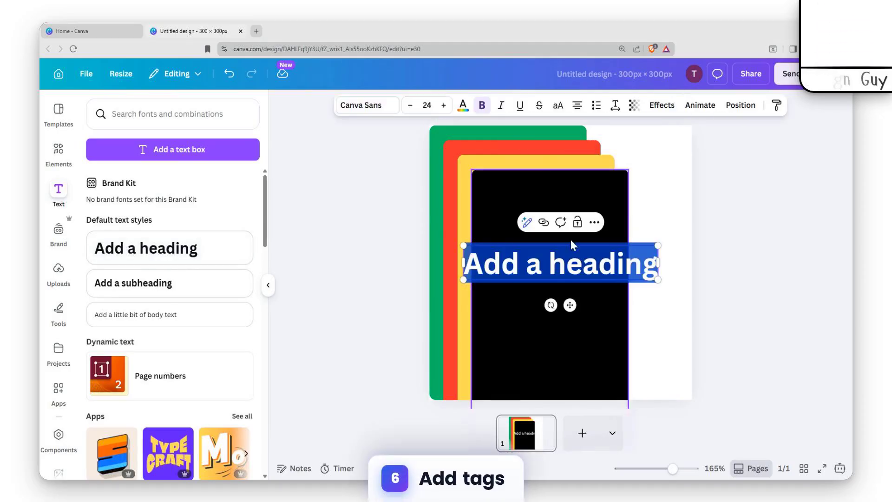
click(667, 224)
click(537, 264)
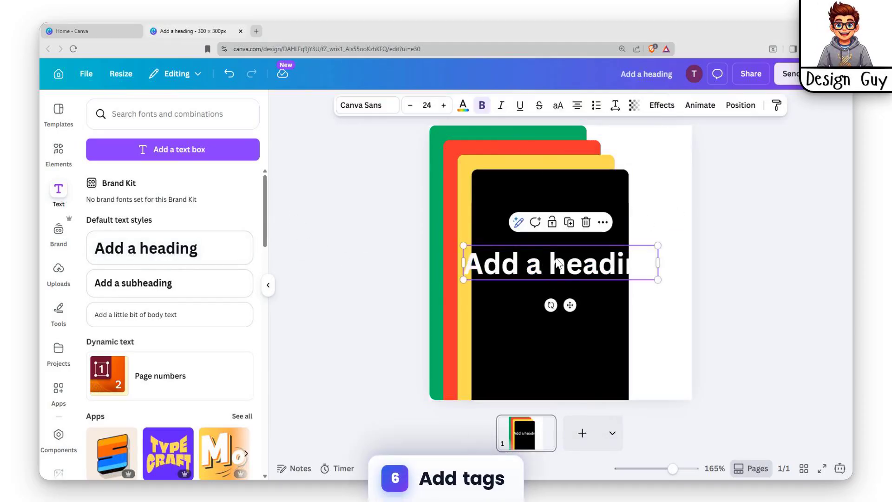
double_click(557, 263)
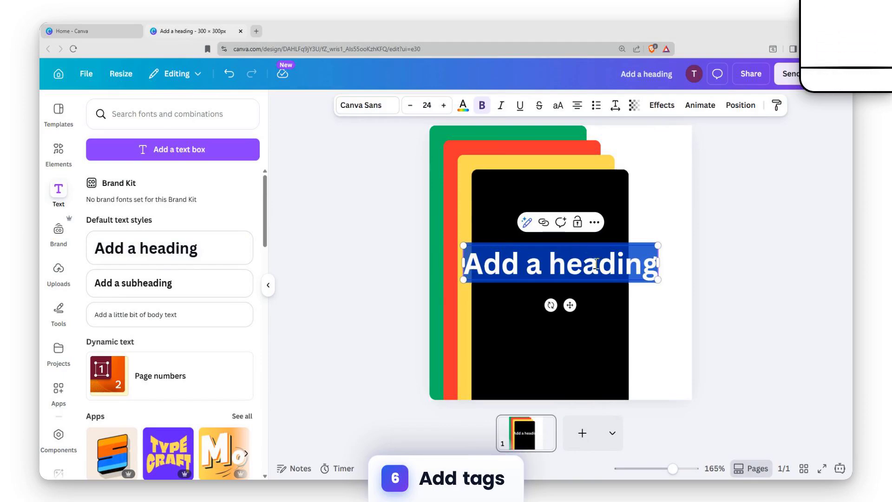
text(A)
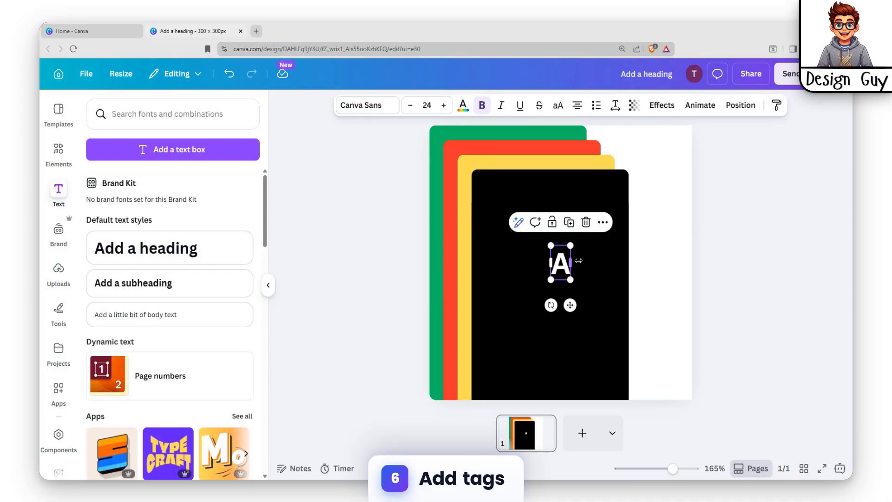
Duplicate the letter A three times and change the copies to "B", "C" and "D".
key(ctrl+d)
key(ctrl+d)
key(ctrl+d)
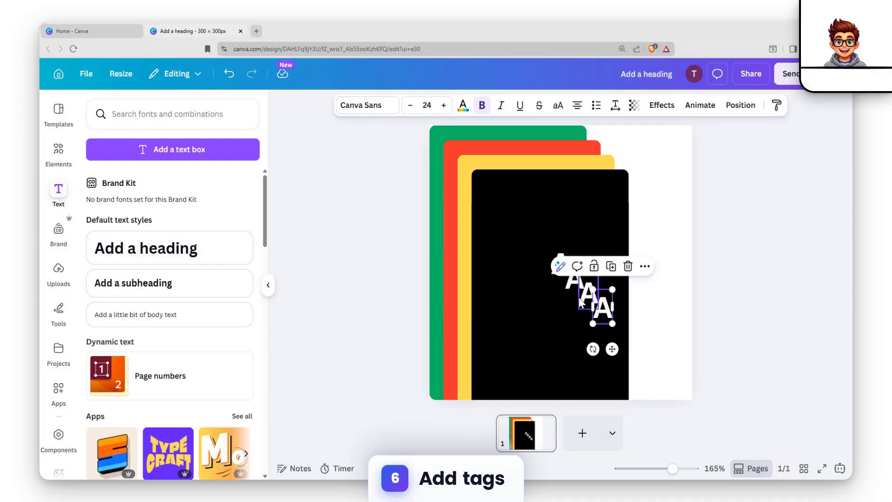
double_click(575, 284)
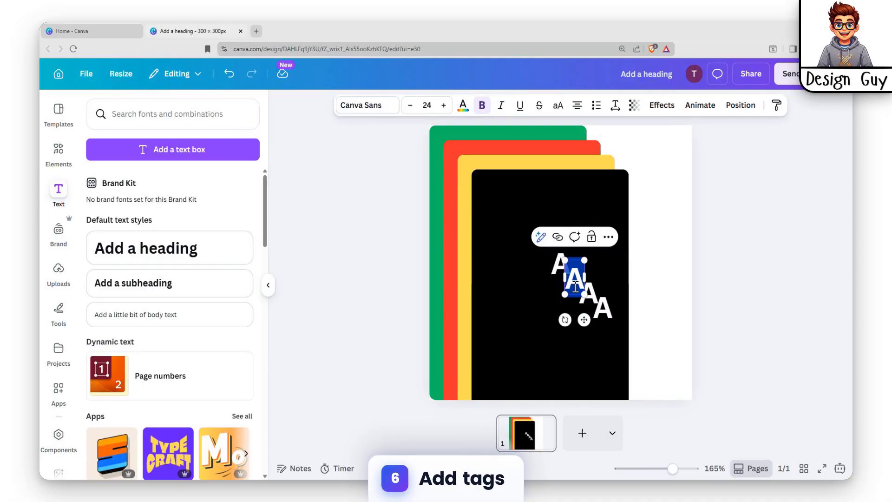
double_click(587, 300)
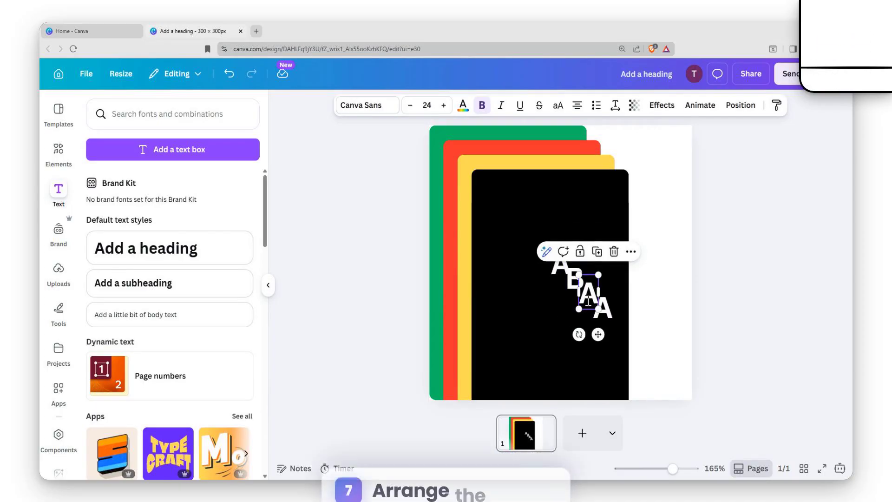
text(C)
double_click(607, 312)
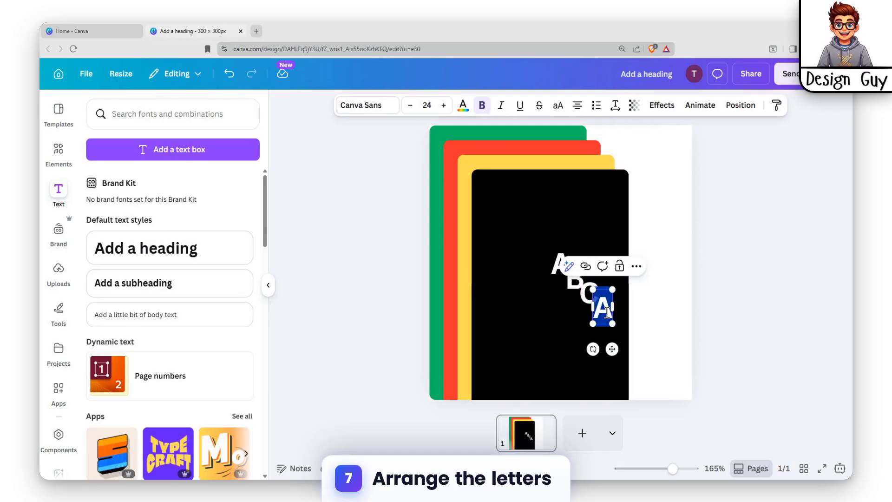
text(D)
click(645, 314)
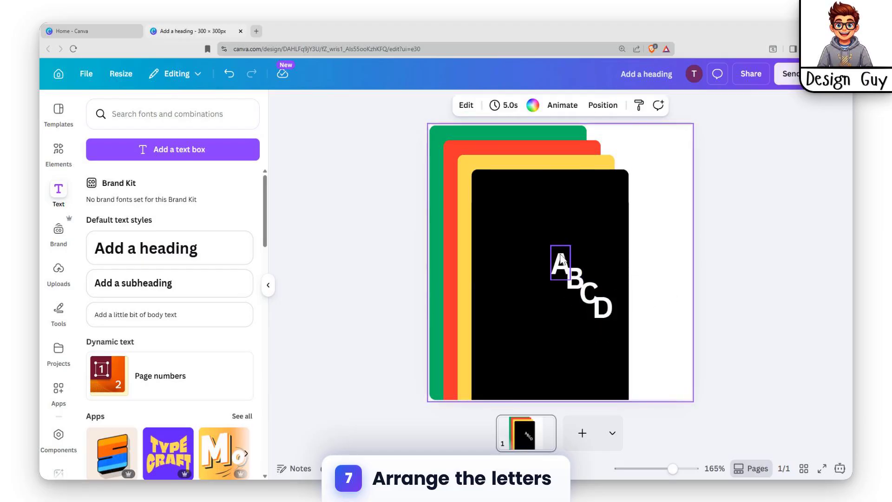
Move the letter A into the upper-right corner of the black rectangle.
drag(562, 259, 444, 169)
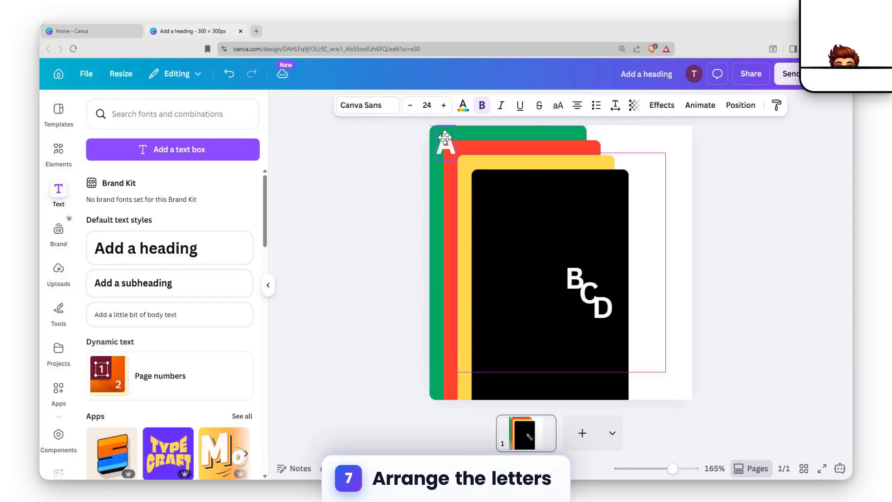
drag(444, 137, 449, 148)
drag(606, 186, 608, 188)
click(550, 177)
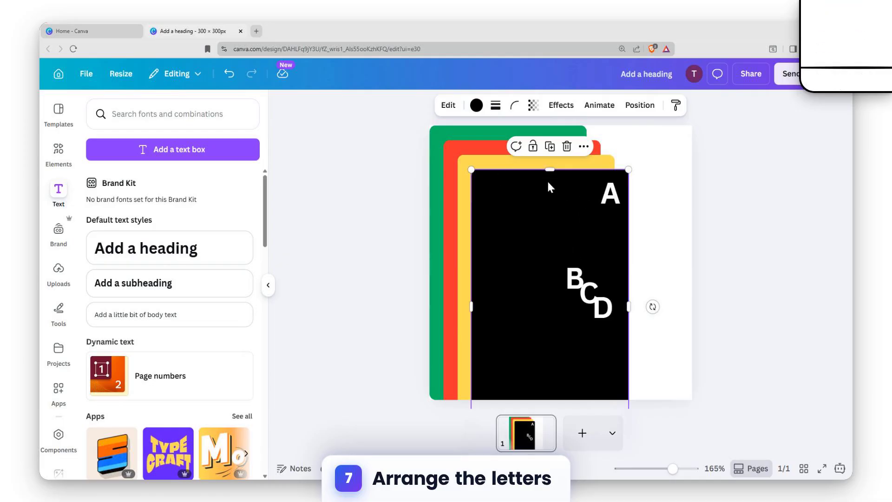
drag(547, 180, 549, 189)
key(ctrl+z)
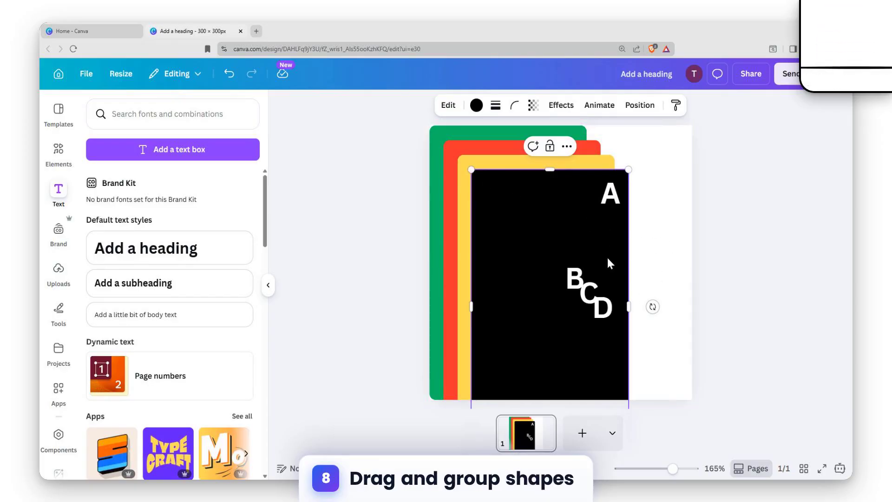
Nudge the black rectangle and its letter A down to expose more of the yellow rectangle.
click(643, 159)
click(571, 209)
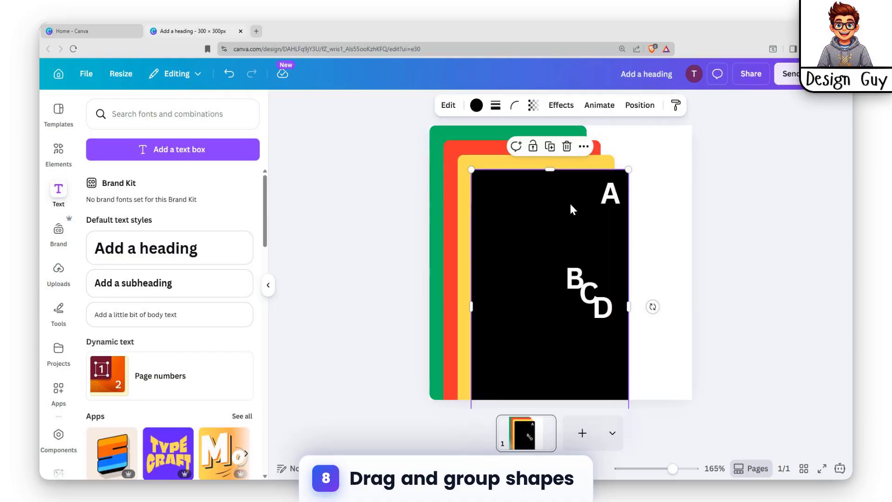
click(609, 196)
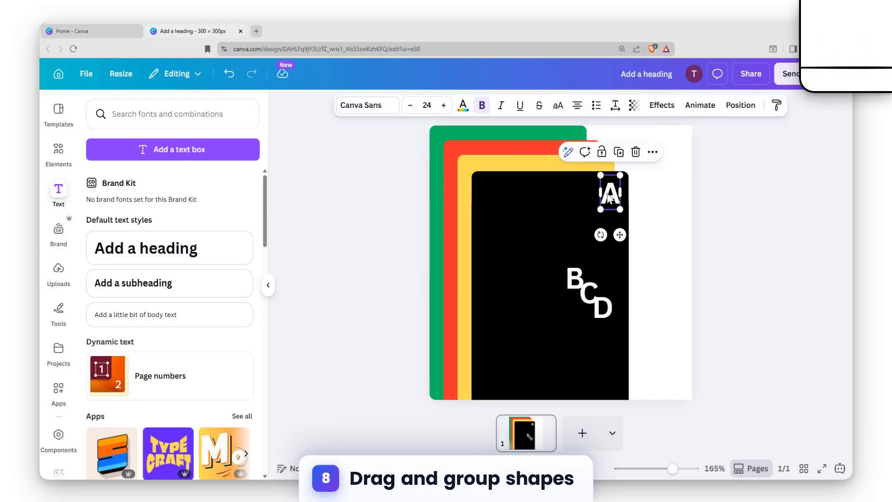
key(shift+Down)
click(567, 199)
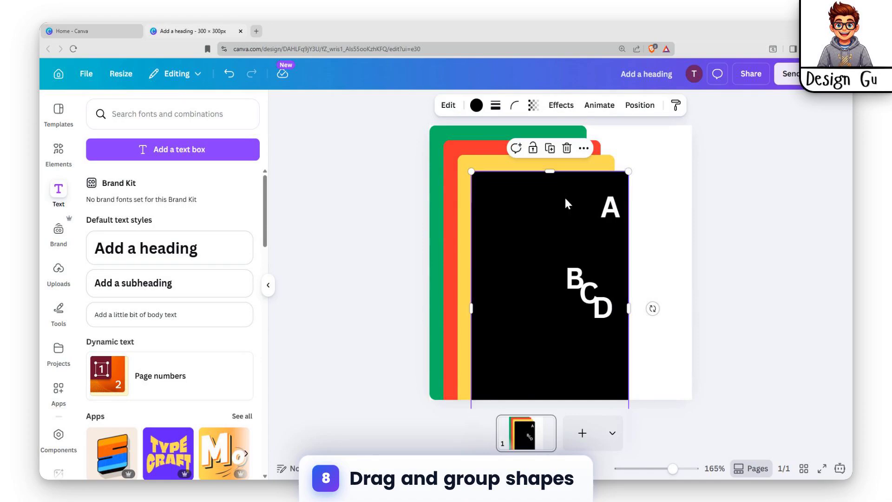
key(Down)
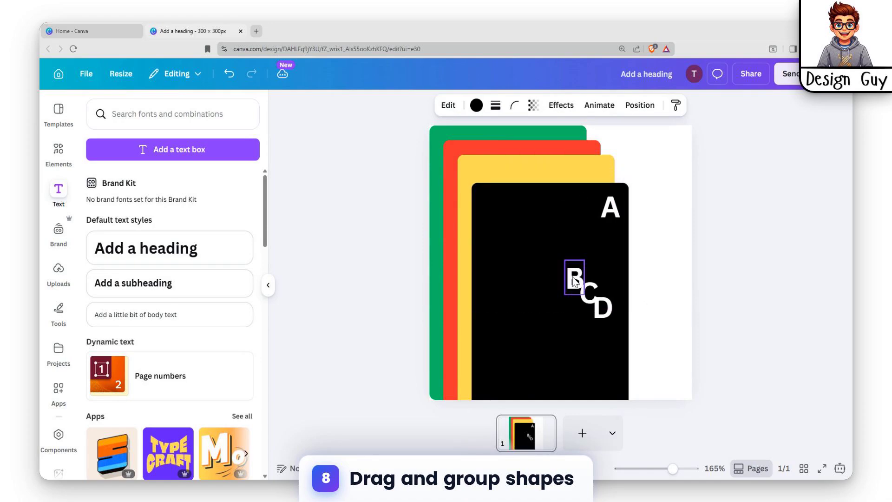
Place the letter B in the yellow rectangle's upper-right corner, and shift the black rectangle and its letter A slightly further down.
click(575, 280)
drag(575, 280, 598, 176)
click(528, 215)
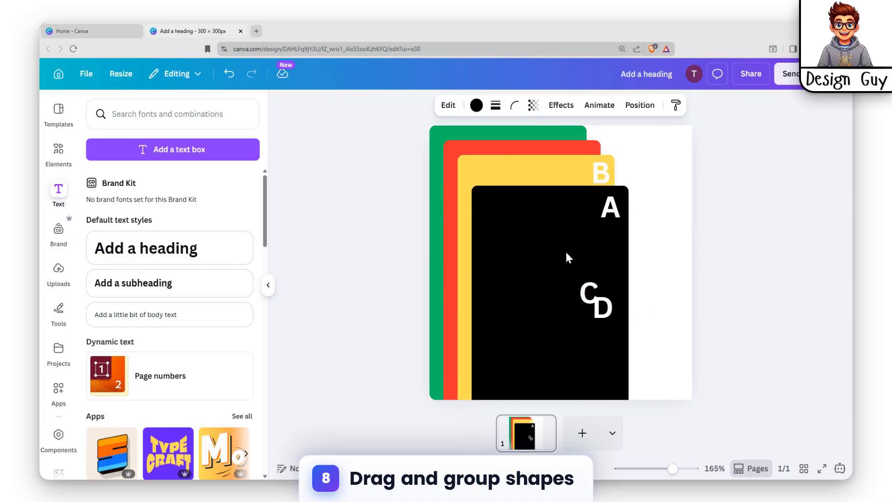
drag(610, 214, 611, 224)
Nudge the letter B slightly down in the yellow rectangle and fine-tune the letter A's position on the black rectangle.
click(518, 174)
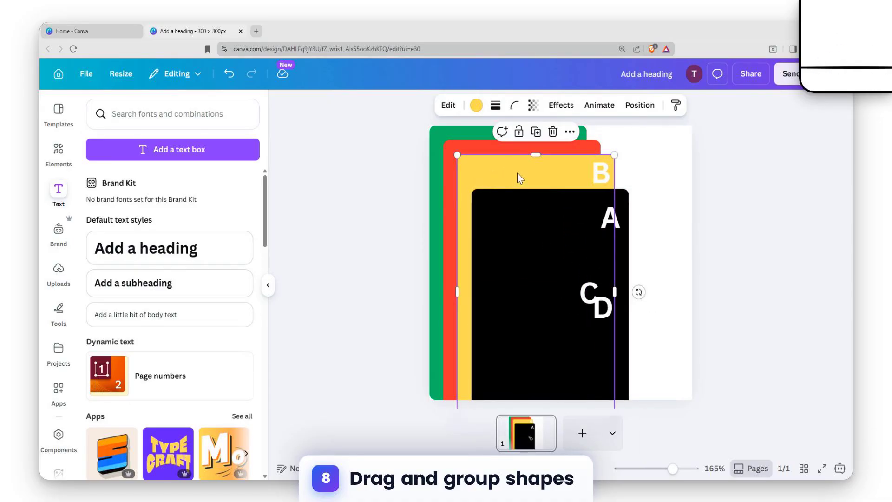
click(602, 174)
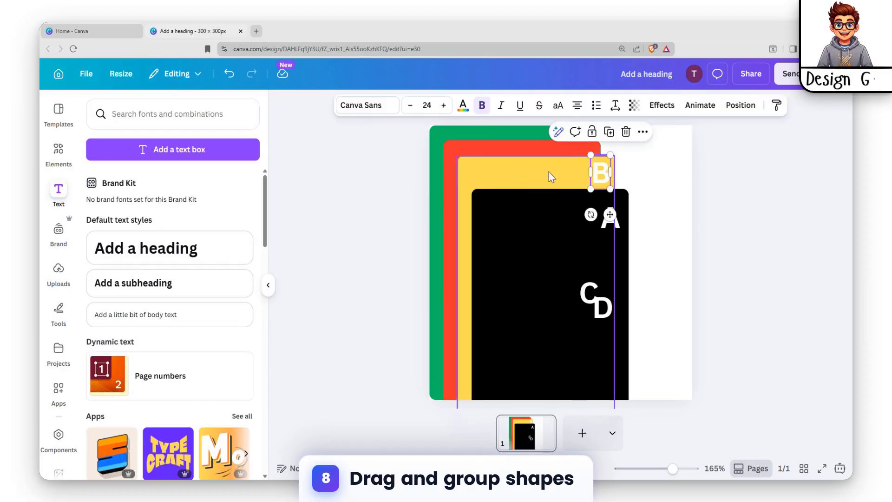
key(Down)
key(Down)
key(Down)
key(Down)
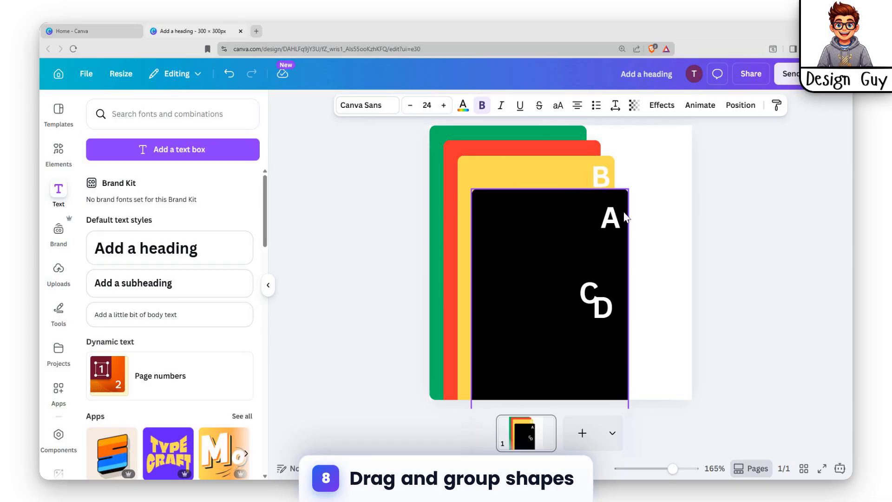
click(639, 200)
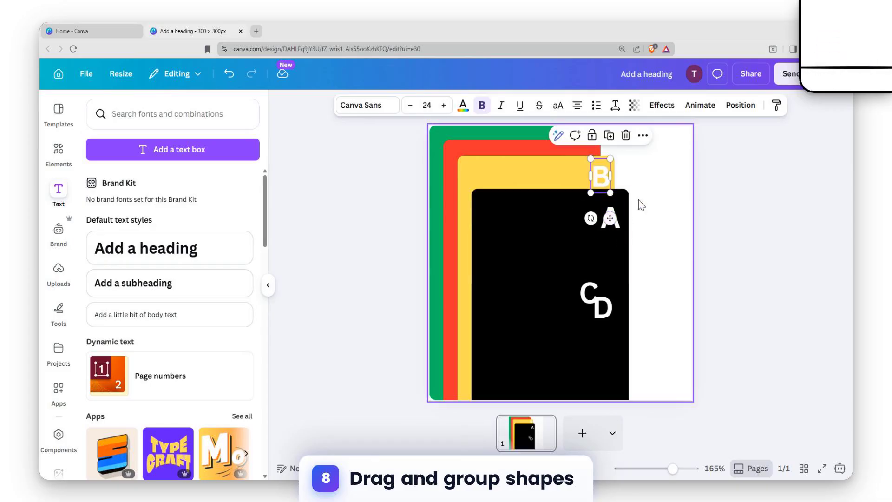
drag(610, 217, 613, 216)
click(553, 223)
click(506, 164)
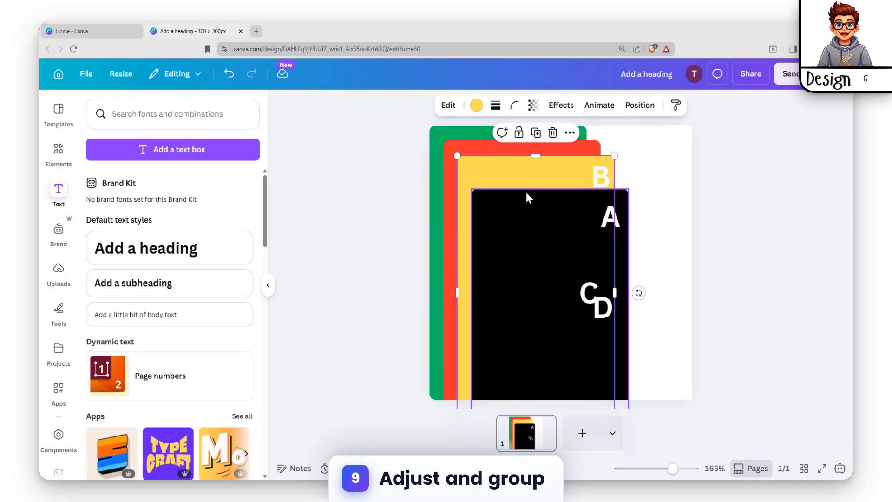
shift+click(516, 227)
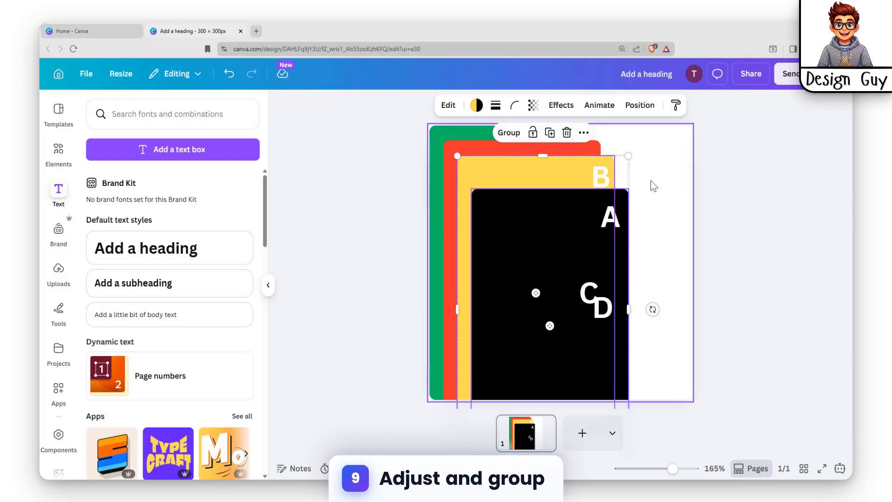
click(652, 182)
Group the black rectangle with the letter A.
click(572, 213)
shift+click(613, 221)
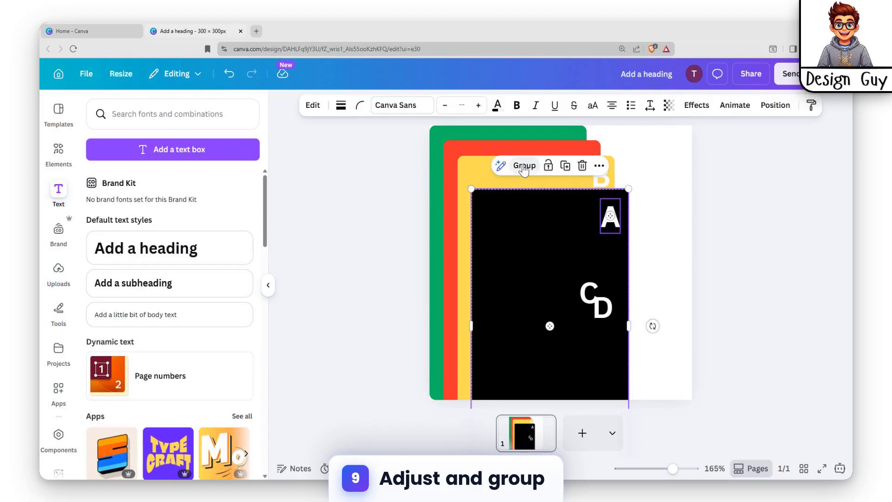
click(524, 167)
Shift the letter B slightly left and move the black A group down and left to expose more of the yellow rectangle.
click(473, 181)
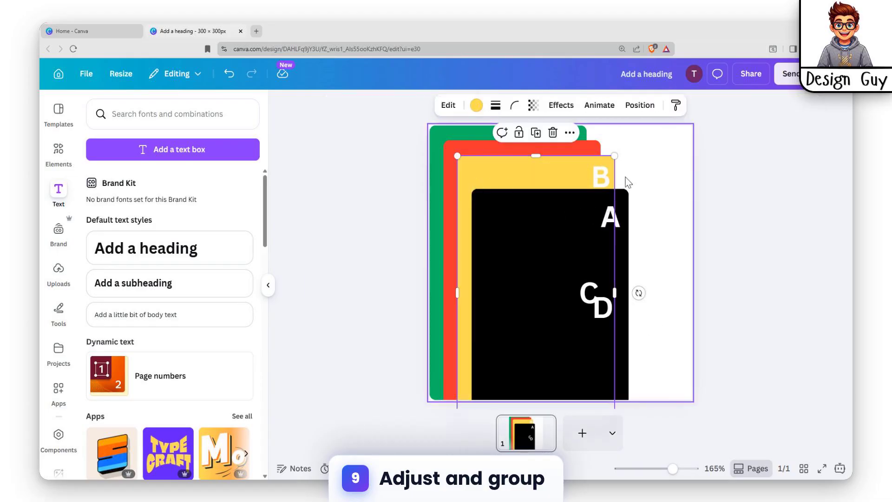
click(598, 176)
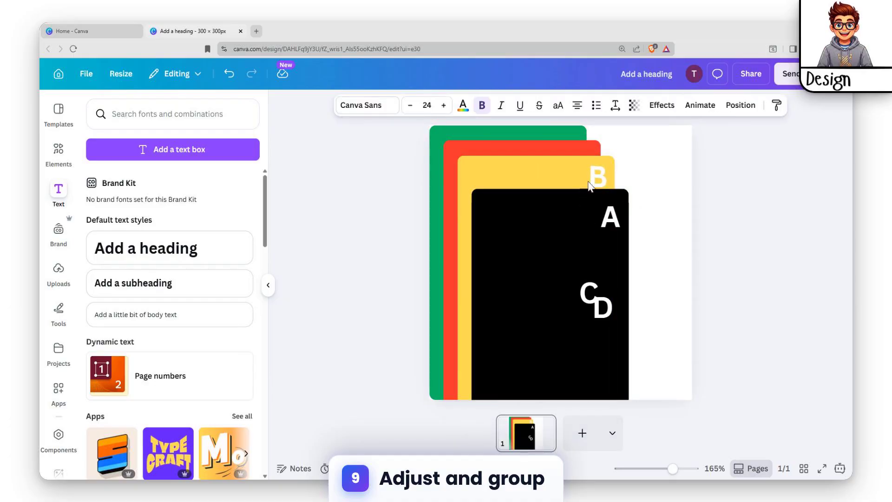
click(518, 223)
drag(498, 218, 480, 272)
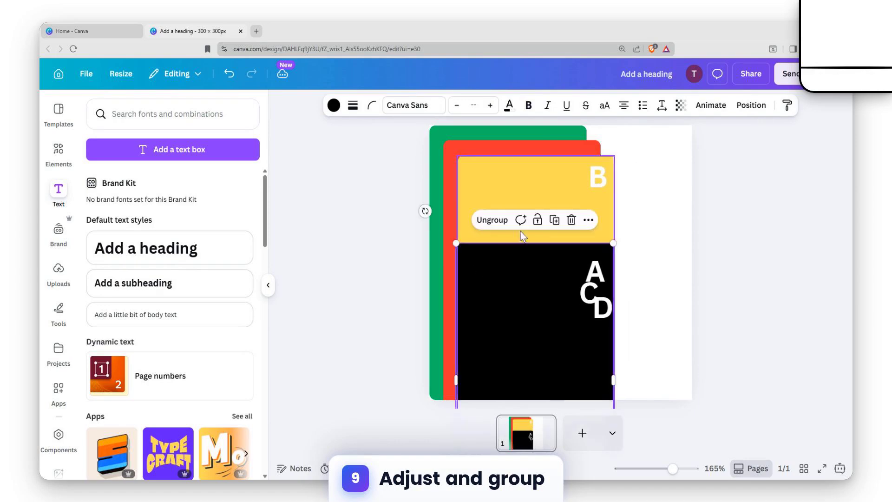
Try to group the yellow rectangle with the letter B and shift the group.
click(541, 188)
shift+click(596, 176)
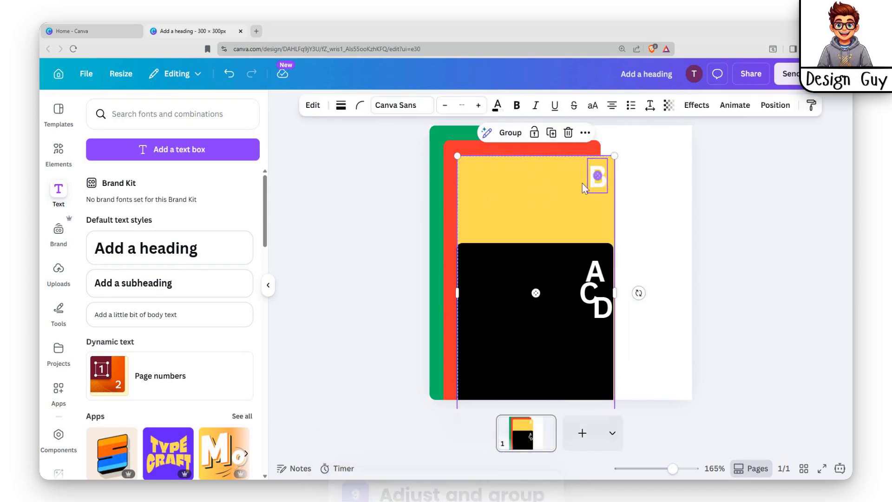
key(ctrl+g)
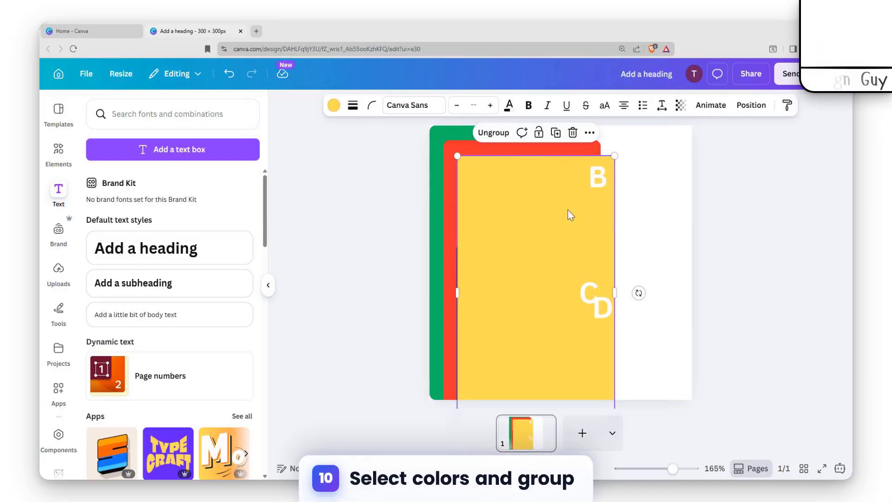
mouse_move(527, 173)
mouse_down()
mouse_move(525, 218)
mouse_move(518, 185)
mouse_up()
Undo the last move and the grouping of the yellow rectangle and letter B.
key(ctrl+z)
click(652, 171)
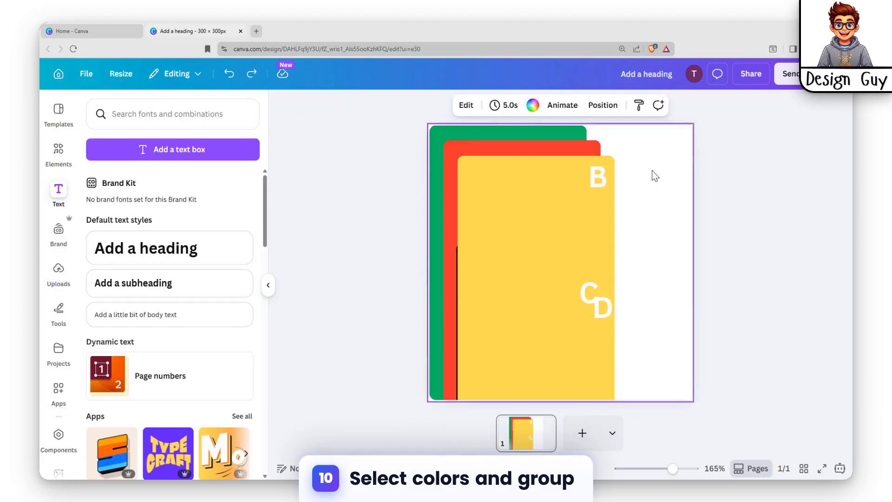
click(557, 191)
click(656, 203)
key(ctrl+z)
Group the yellow rectangle with the letter B and move the group down and left to uncover the red rectangle.
click(515, 195)
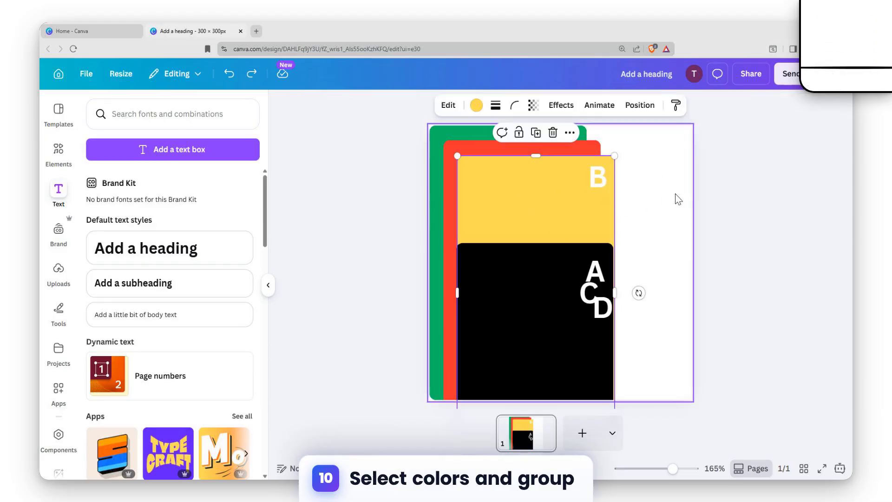
click(644, 173)
click(606, 180)
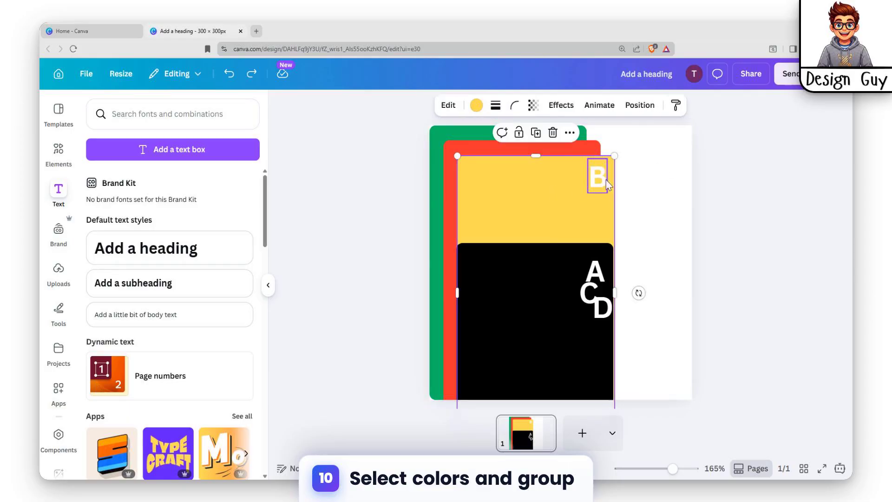
shift+click(599, 181)
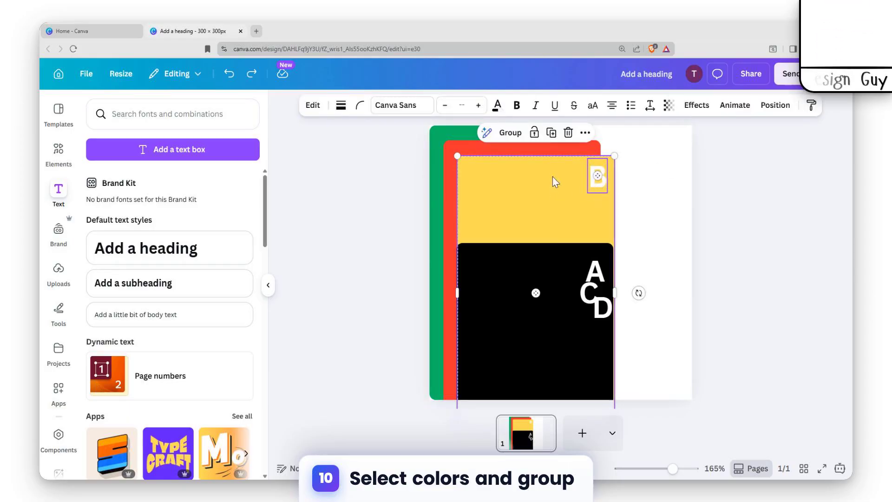
click(510, 132)
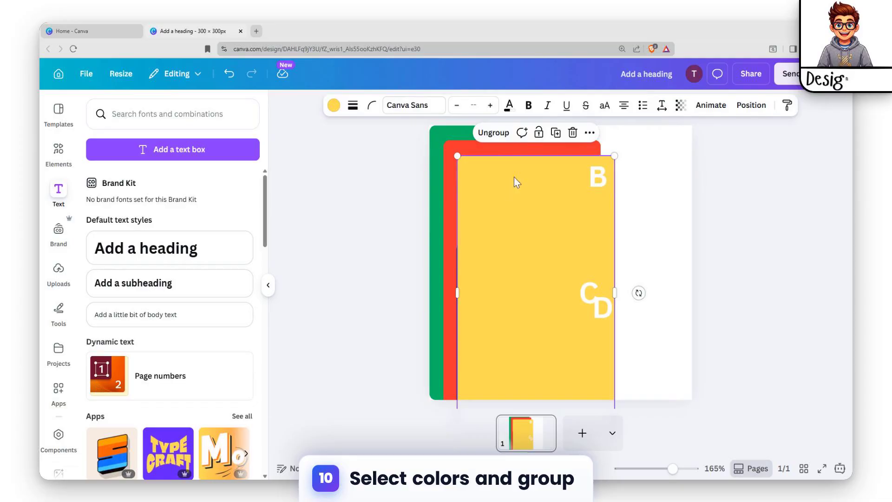
drag(514, 177, 505, 239)
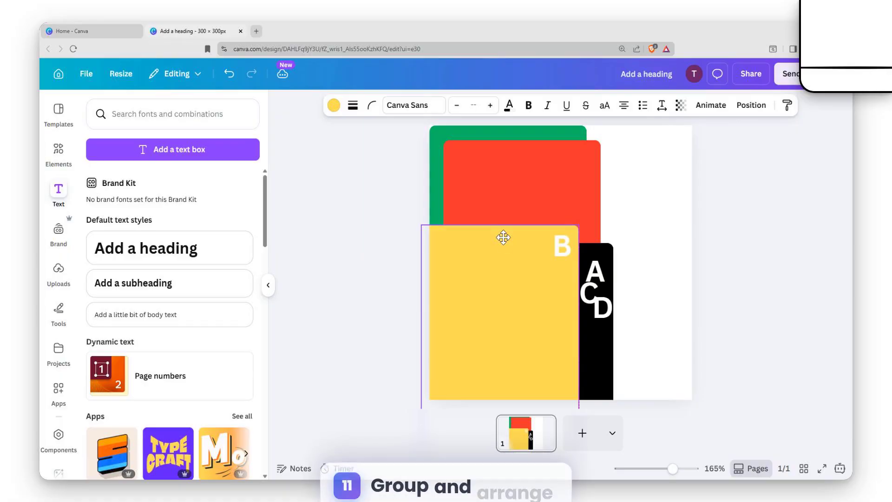
Move the letter C into the red rectangle's upper-right corner.
click(576, 198)
click(590, 302)
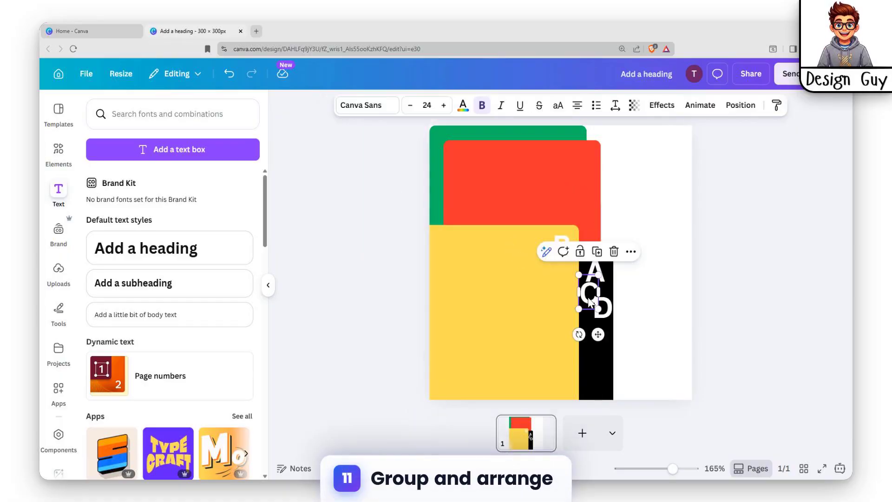
drag(589, 302, 580, 200)
drag(579, 170, 583, 160)
Try to group the red rectangle with the letter C and move them down together, and ungroup them again.
click(572, 173)
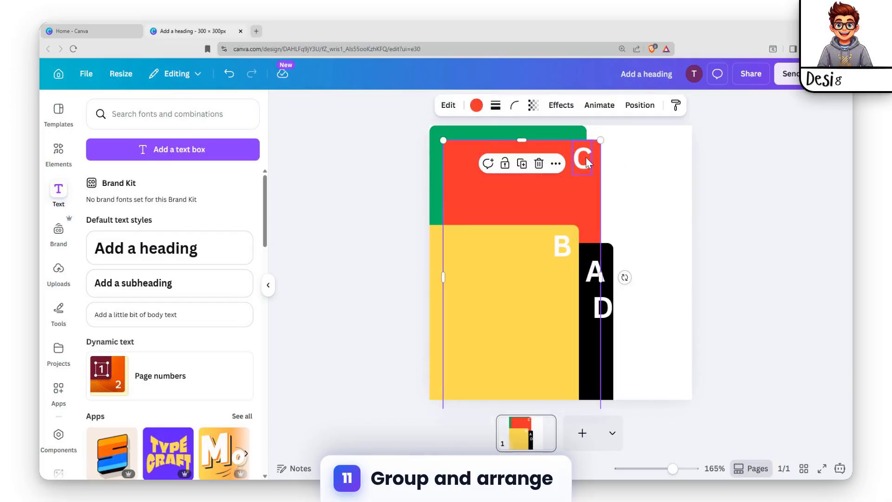
shift+click(586, 162)
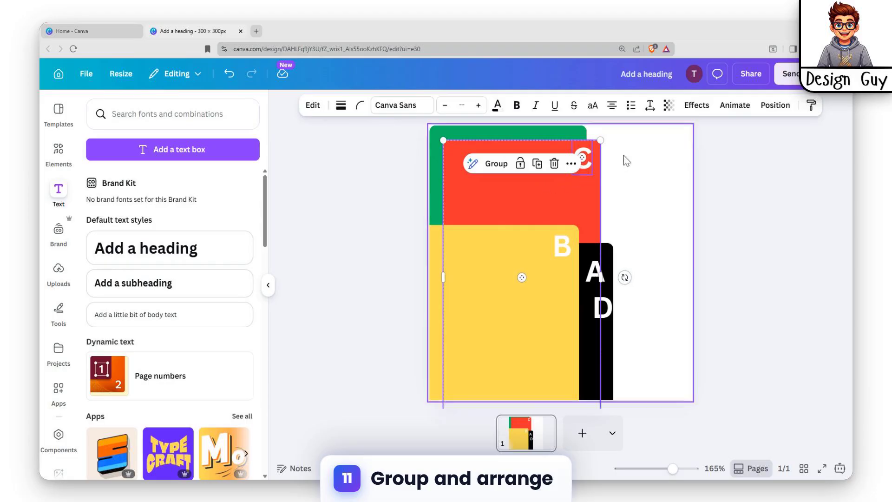
key(ctrl+g)
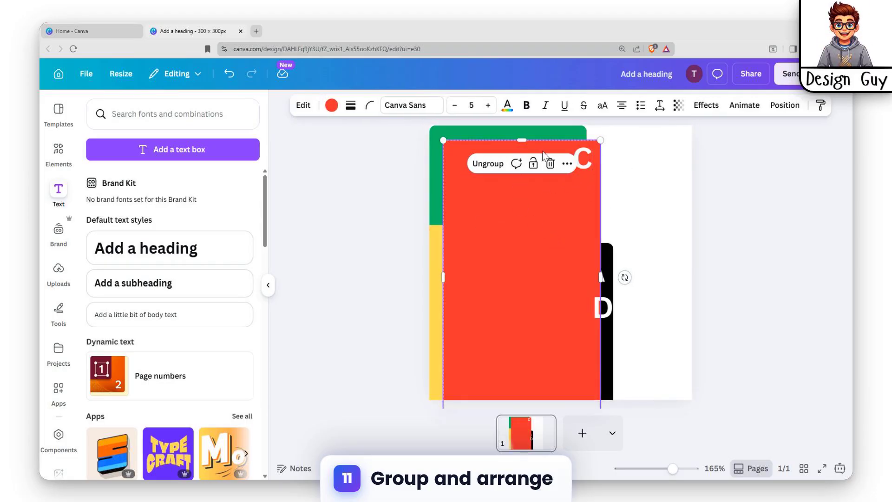
drag(547, 202, 542, 214)
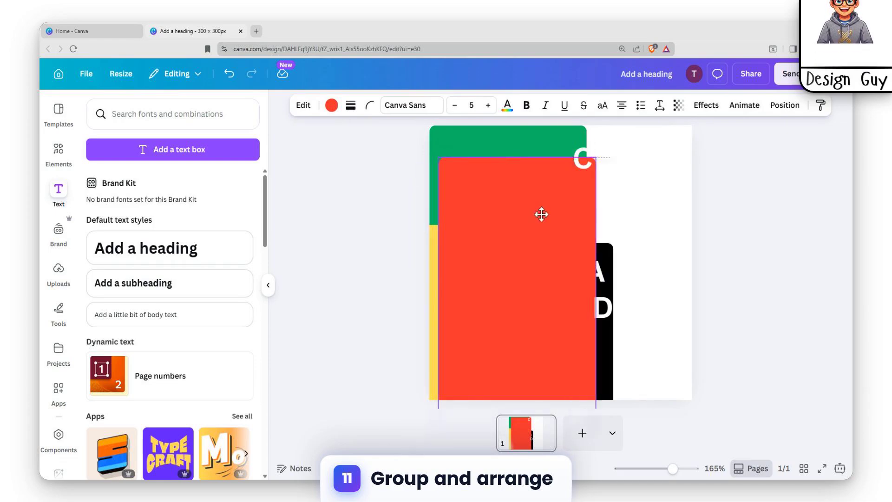
click(580, 161)
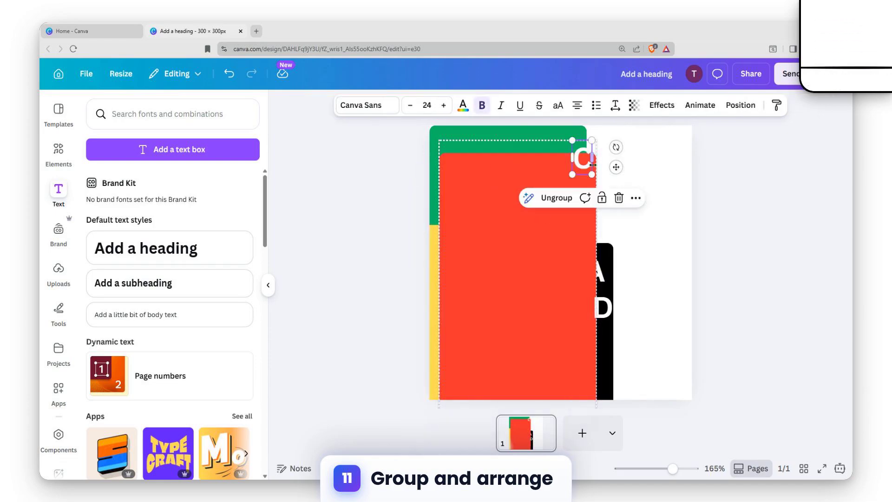
click(552, 198)
Lower the letter C so it sits fully inside the shifted red rectangle's upper-right corner.
key(Escape)
click(582, 160)
drag(582, 160, 578, 177)
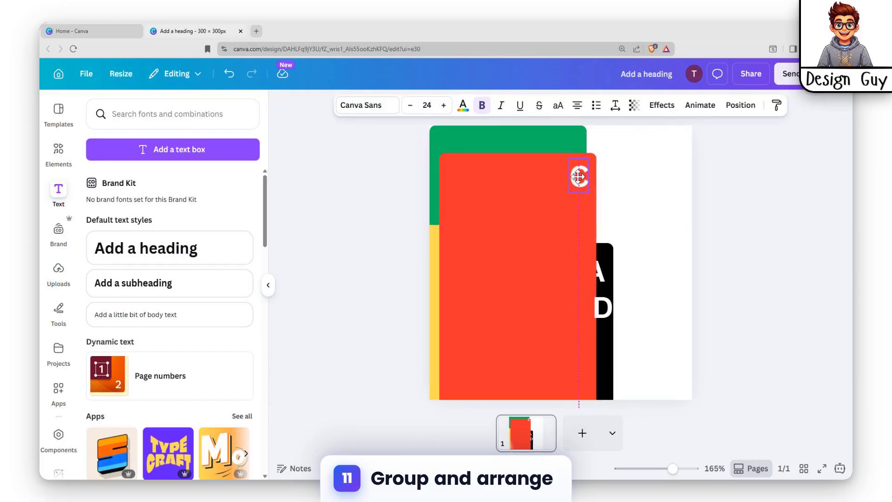
Group the red rectangle with the letter C and move the group down and left to uncover the green rectangle.
shift+click(540, 172)
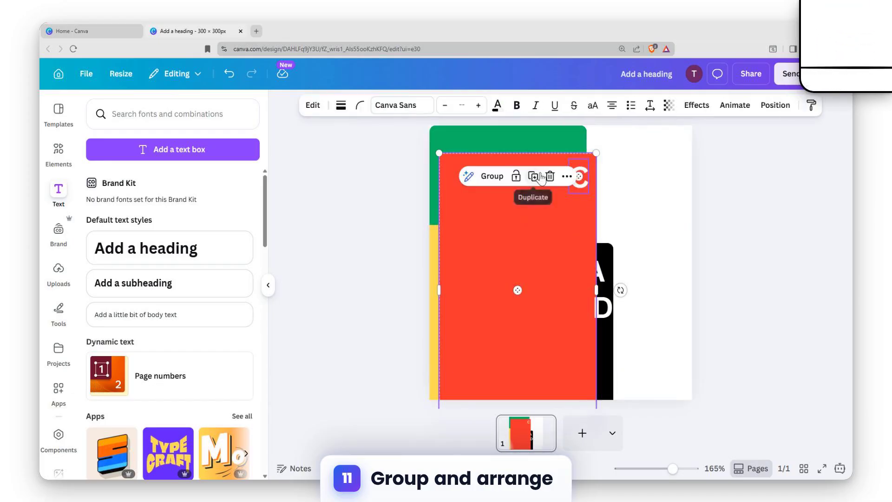
click(503, 182)
click(624, 179)
click(536, 203)
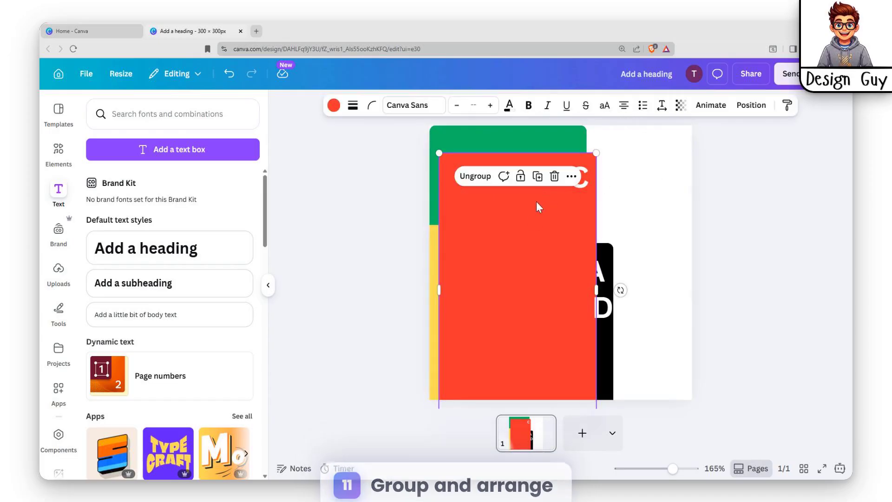
drag(528, 243, 474, 280)
Place the letter D in the green rectangle's upper-right corner and group the two.
click(603, 307)
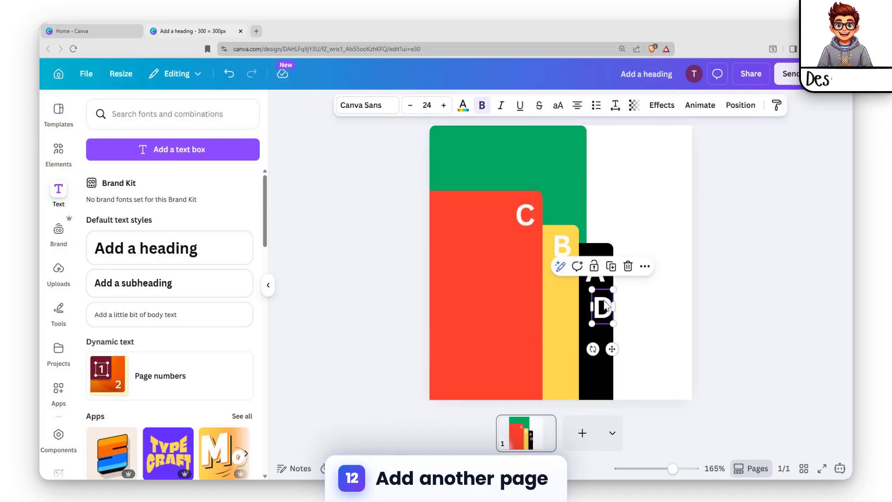
drag(602, 307, 573, 143)
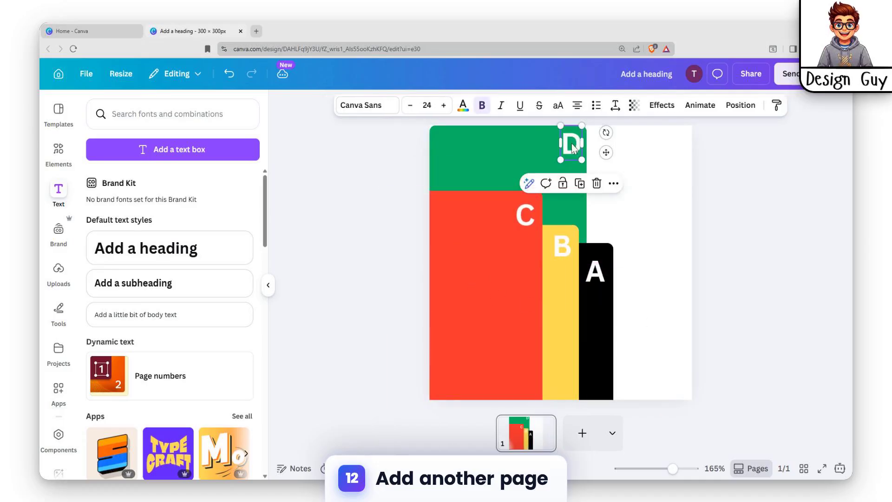
click(525, 164)
shift+click(570, 144)
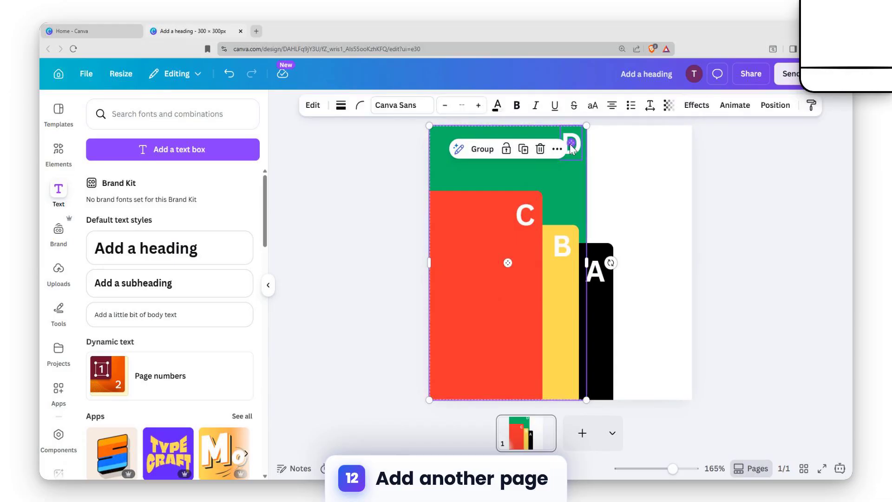
click(482, 149)
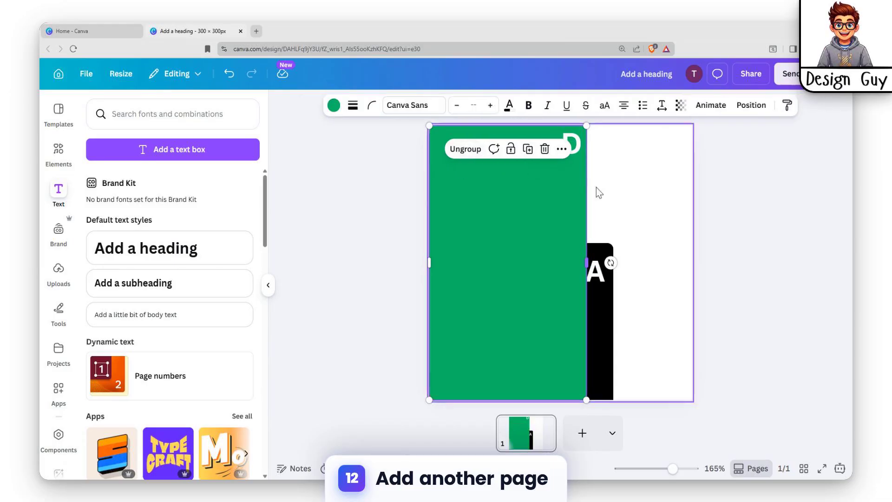
Arrange the four groups as a descending staircase of overlapping tabs, with green D leftmost and tallest, followed by red C, yellow B and black A.
drag(563, 192, 477, 199)
drag(522, 261, 529, 244)
drag(567, 286, 552, 263)
click(572, 280)
drag(593, 309, 580, 313)
click(654, 274)
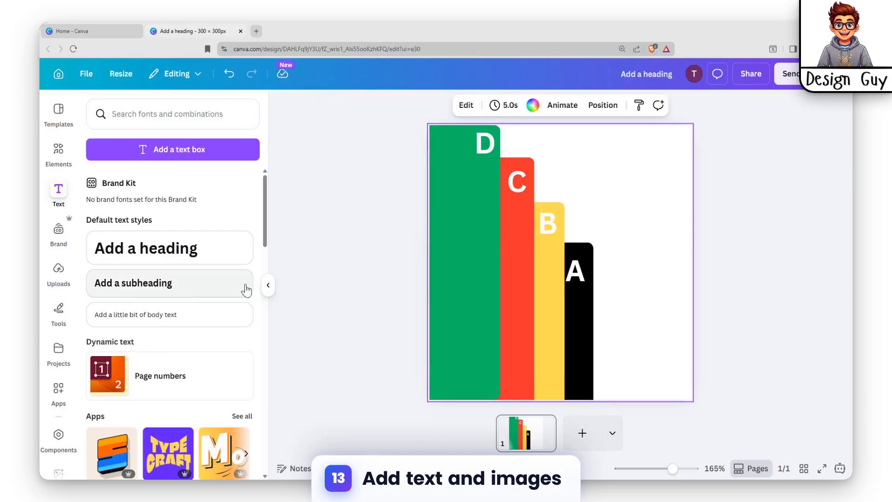
Duplicate the page with the lettered tabs and return to page 1.
click(522, 435)
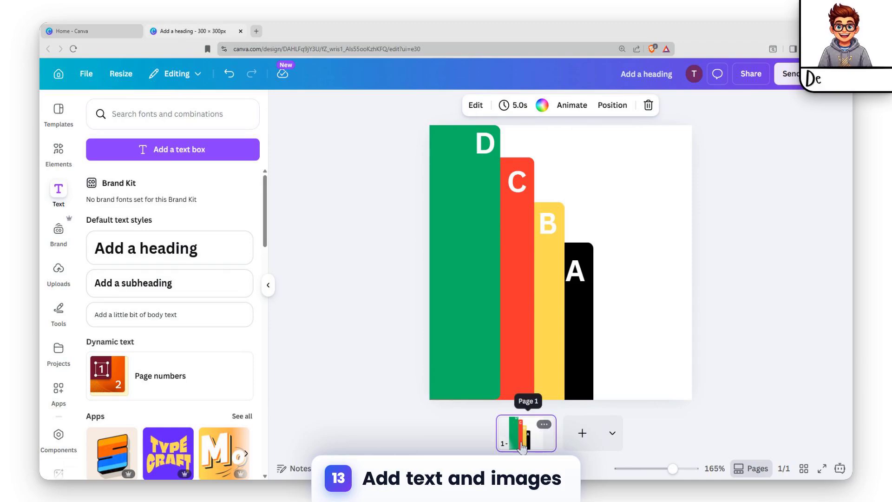
click(568, 435)
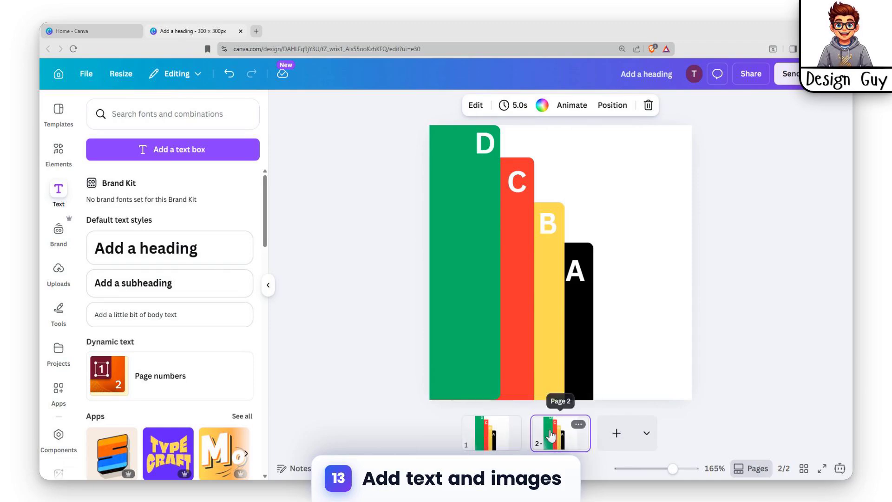
click(513, 416)
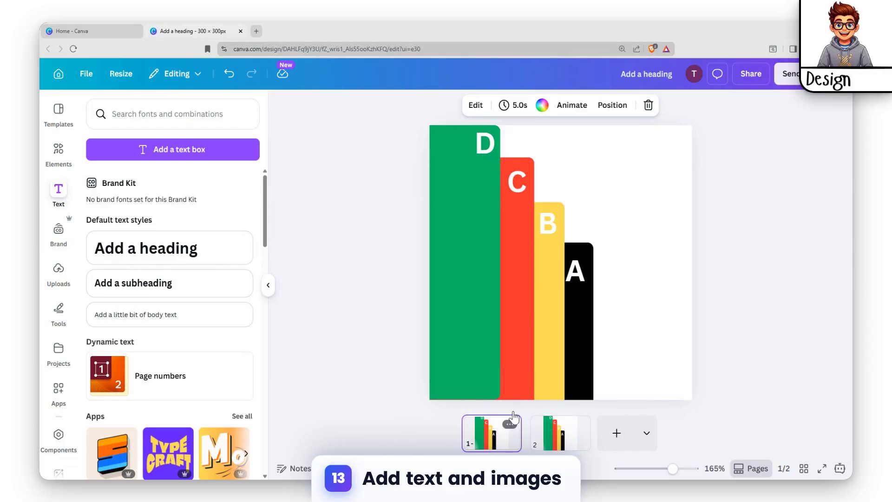
click(575, 318)
drag(575, 314, 674, 197)
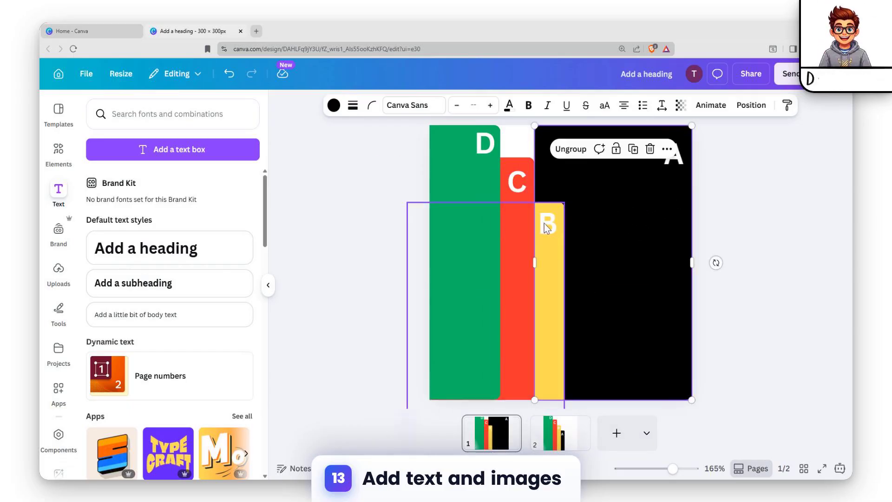
key(ctrl+z)
On page 2, move the black A group to the upper-right corner and widen it leftward to span the page behind the other tabs.
click(564, 442)
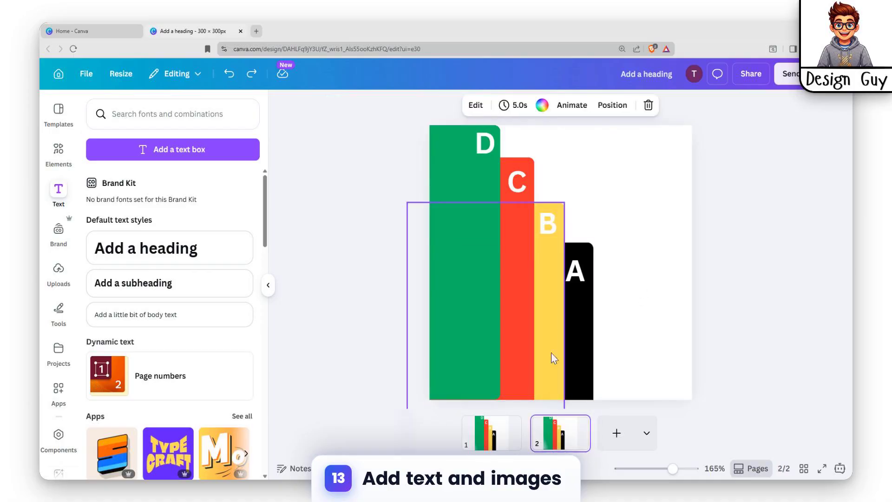
drag(575, 320, 669, 192)
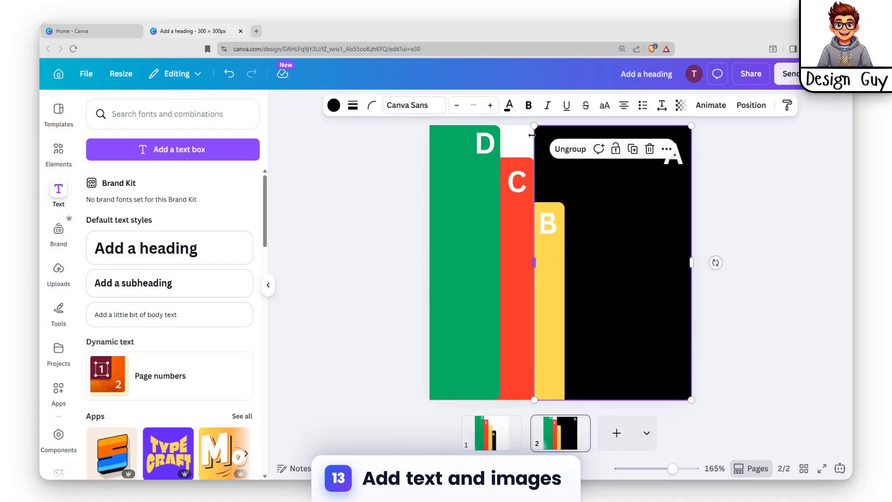
drag(535, 133, 434, 141)
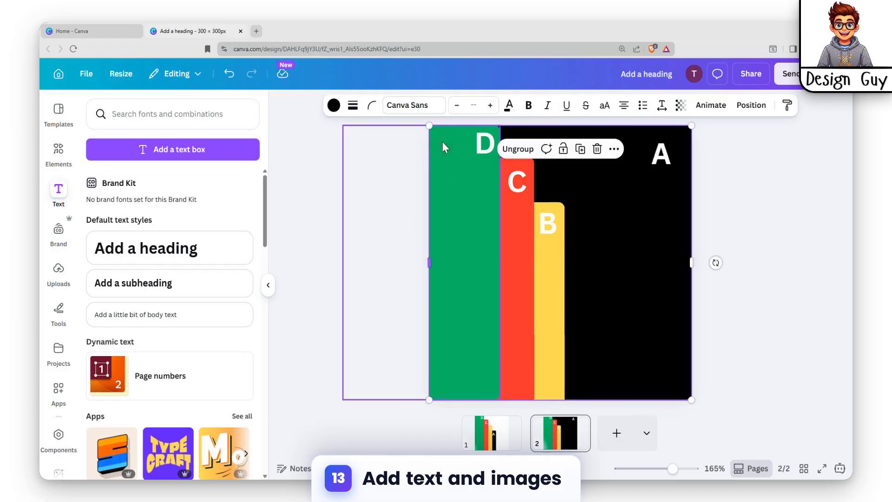
Duplicate page 2 and, on page 3, move the yellow B group up and right until its letter sits beside the A.
click(554, 439)
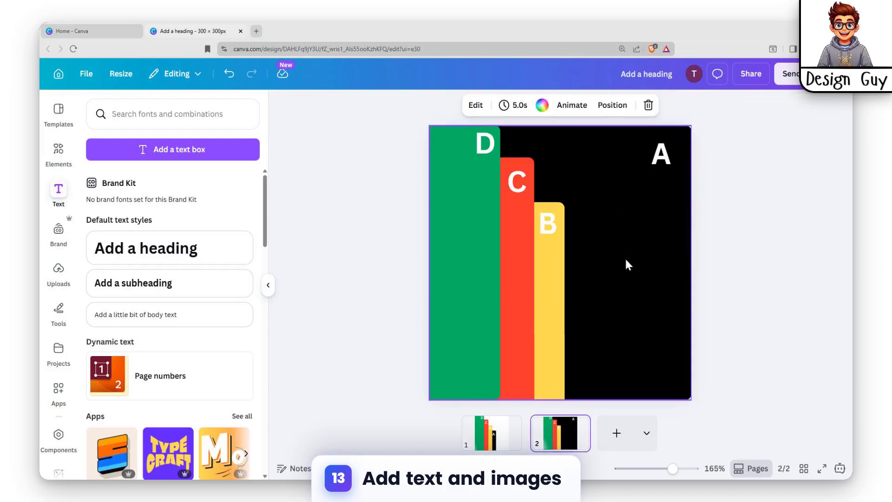
key(ctrl+d)
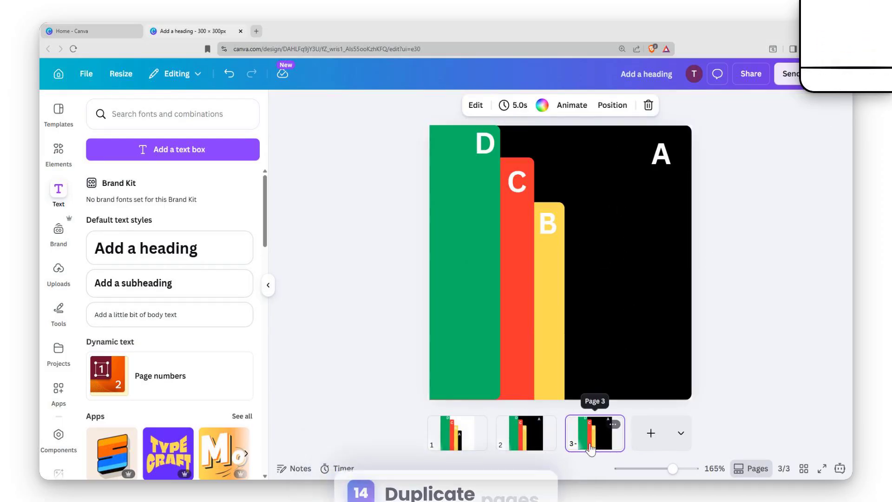
click(550, 249)
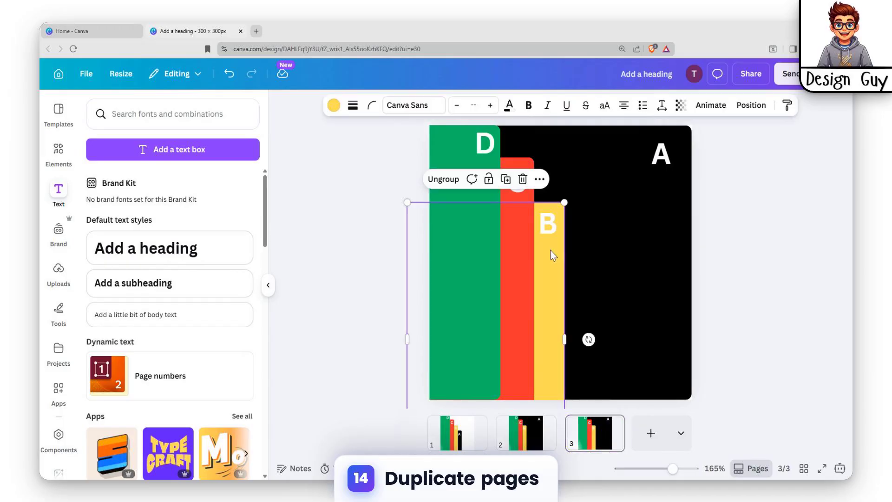
drag(550, 275, 625, 201)
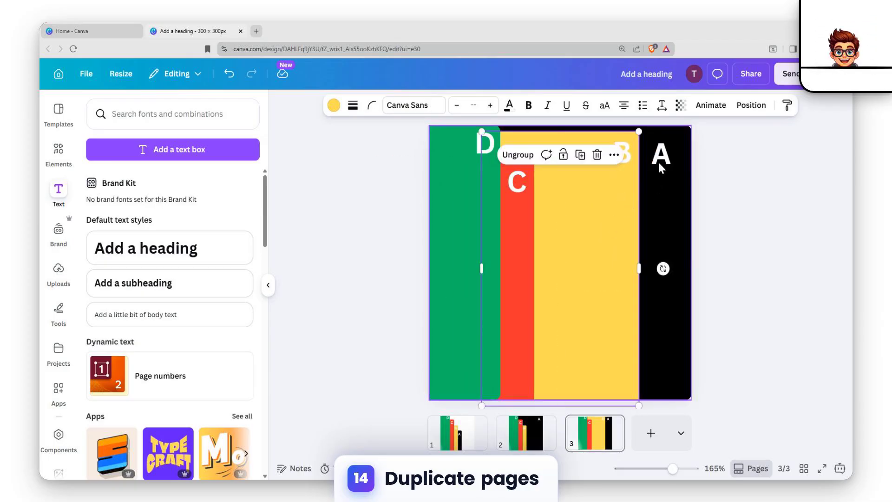
click(656, 162)
click(531, 430)
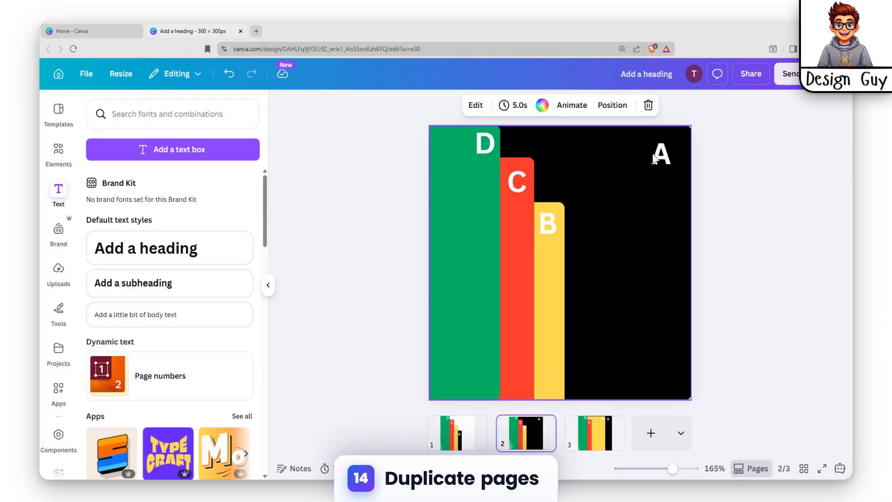
mouse_move(667, 150)
mouse_down()
mouse_move(677, 142)
mouse_move(667, 161)
mouse_up()
click(747, 158)
click(759, 198)
On page 3, nudge the black A group right and move the yellow B group right and up to the page's top edge.
click(595, 432)
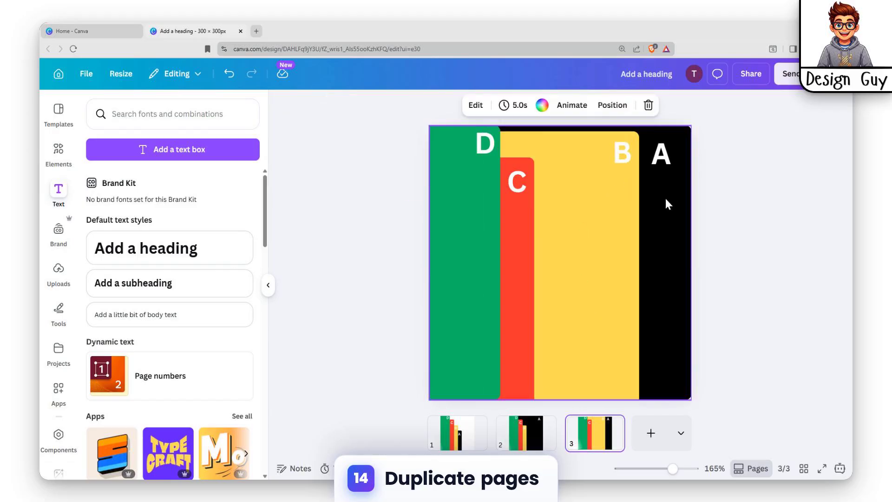
mouse_move(667, 203)
mouse_down()
mouse_move(648, 215)
mouse_move(672, 198)
mouse_up()
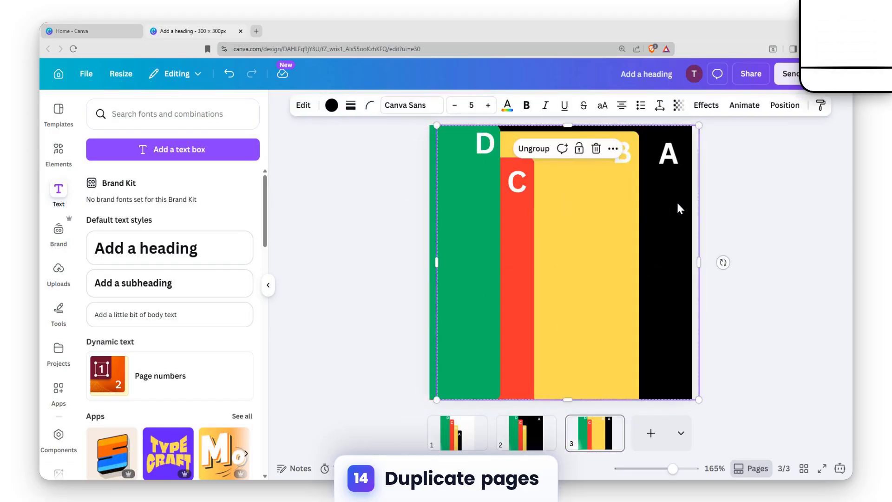
click(585, 221)
mouse_move(616, 197)
mouse_down()
mouse_move(628, 196)
mouse_move(627, 241)
mouse_move(626, 205)
mouse_up()
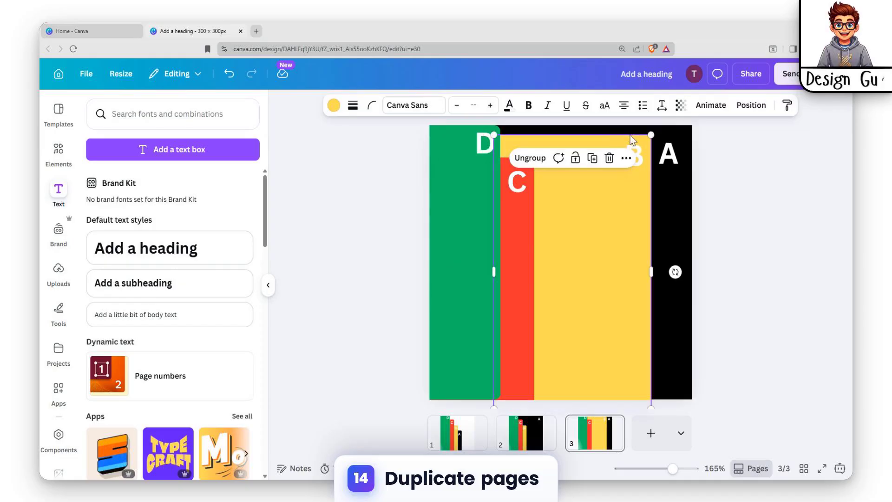
drag(650, 133, 655, 126)
Move the letter A closer to the black tab's upper-right corner and shift the black group left back onto the page.
click(670, 161)
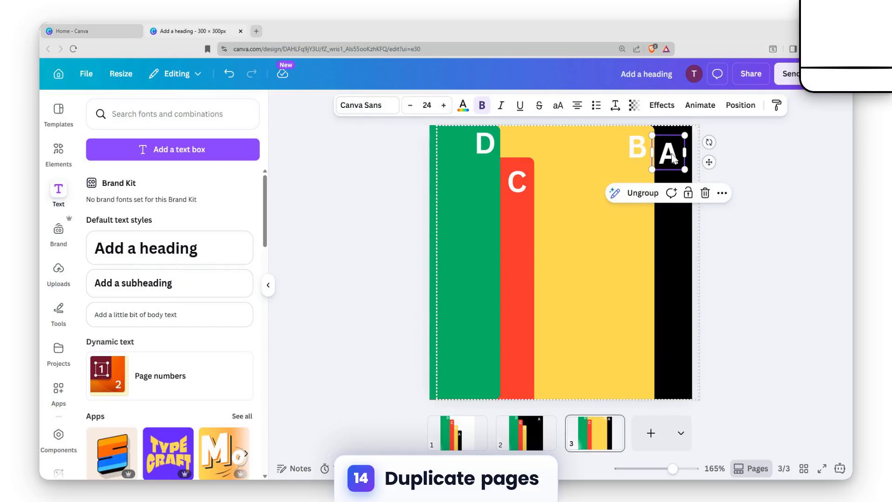
click(647, 225)
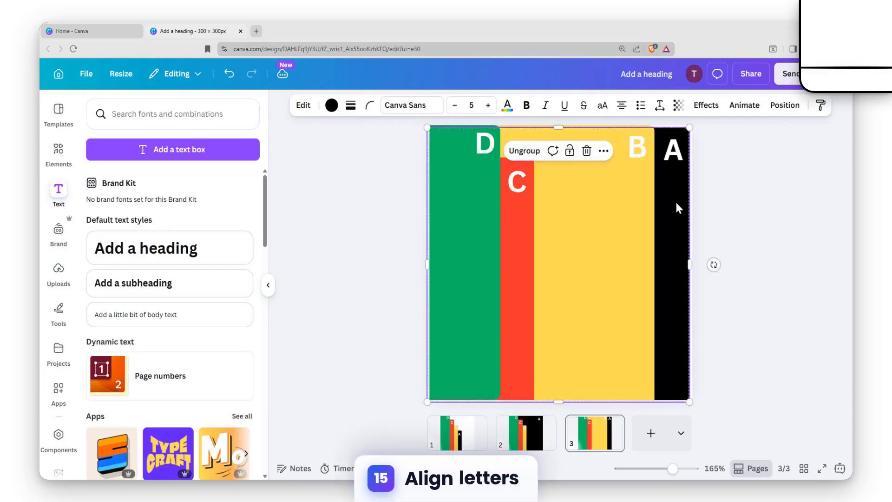
drag(675, 203, 676, 203)
click(670, 407)
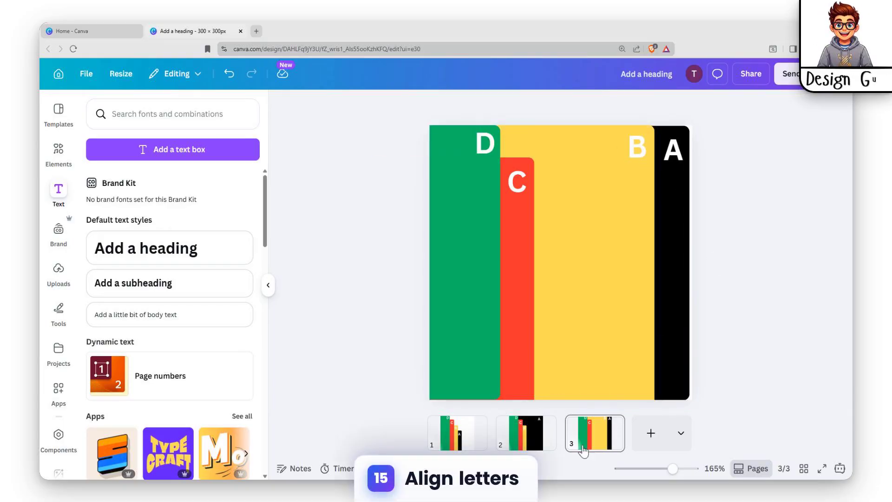
Duplicate page 3 and, on page 4, move the red C group up to the page's top edge and right beside the B.
key(ctrl+d)
click(523, 242)
drag(521, 254, 601, 217)
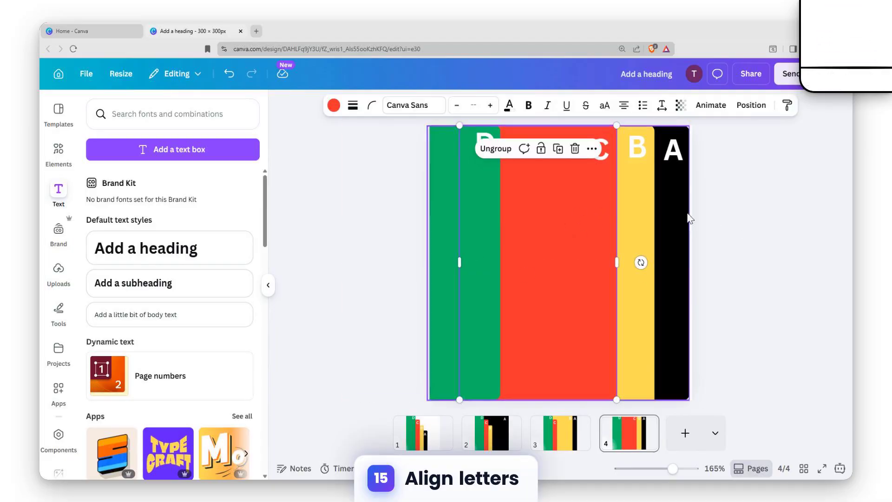
click(481, 408)
Duplicate page 4 and, on page 5, move the green D group right until its letter sits beside the C.
key(ctrl+d)
click(475, 229)
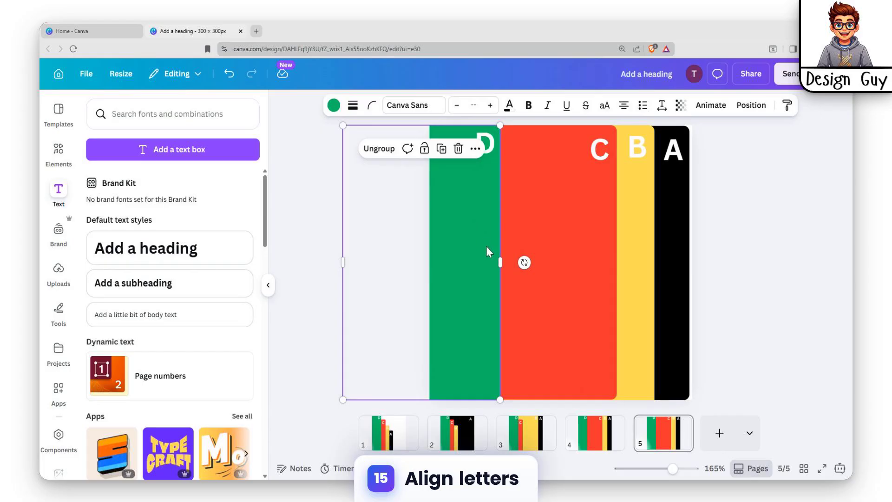
drag(489, 251, 570, 246)
click(602, 220)
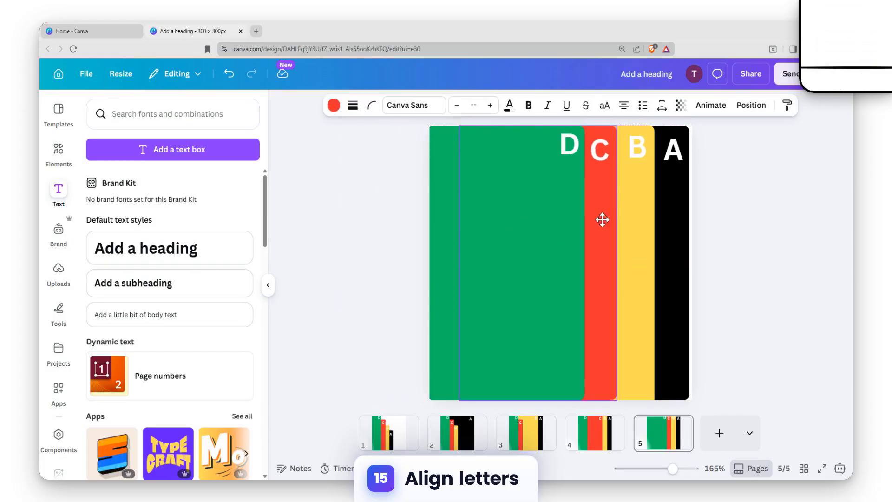
click(634, 226)
click(599, 224)
On page 4, ungroup the A, B, C and D tabs so the letters are separate from their rectangles.
click(580, 430)
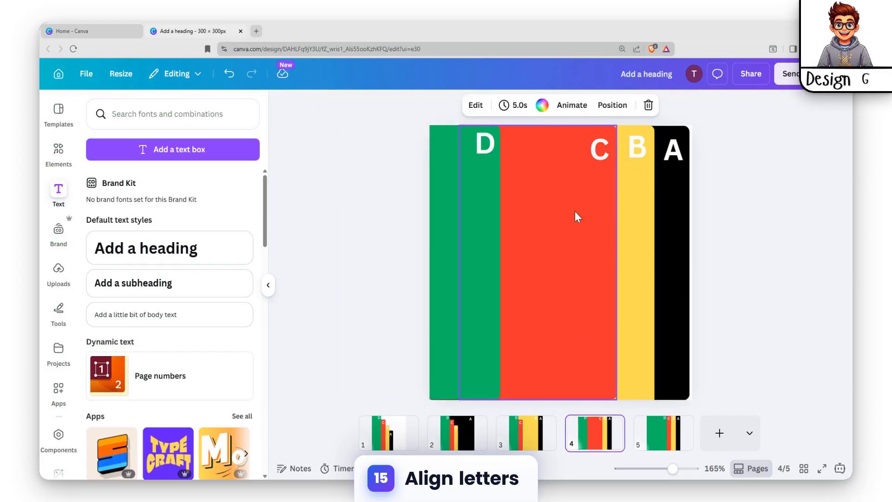
click(630, 155)
click(681, 155)
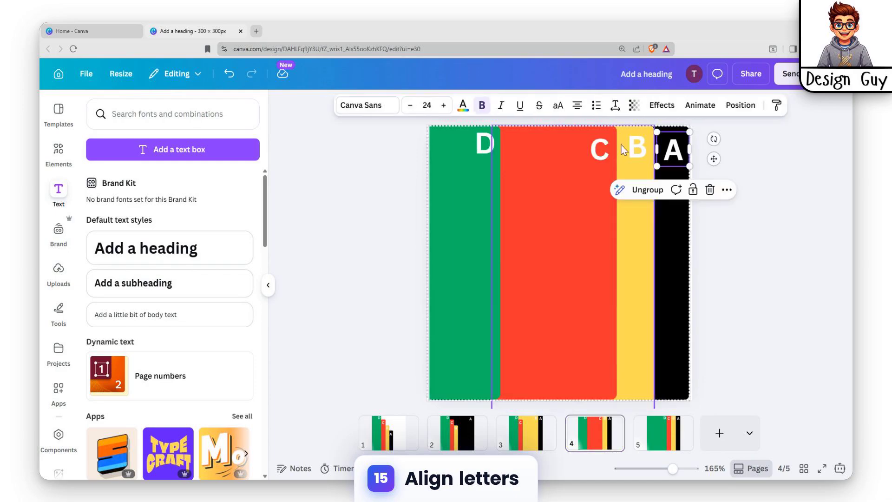
click(645, 189)
click(625, 173)
click(532, 150)
click(557, 190)
click(495, 151)
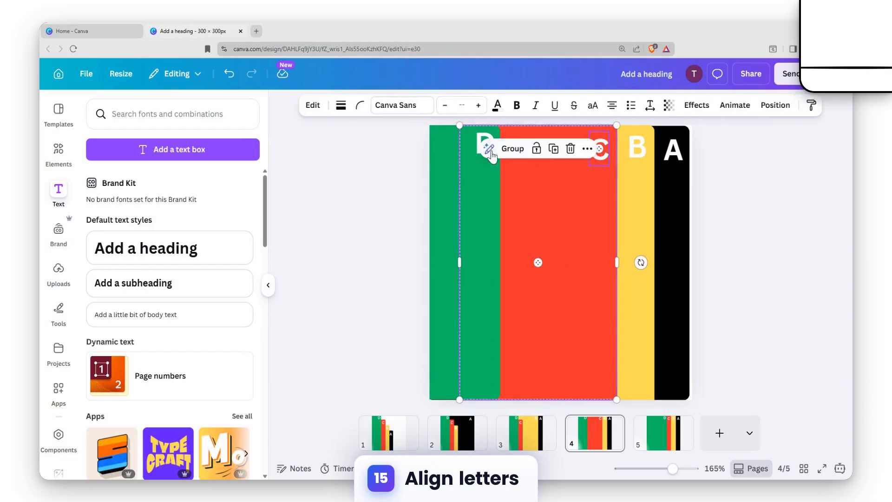
click(465, 179)
click(381, 152)
Nudge the letter D down and the letter C up to level them with the other letters.
click(600, 151)
click(484, 152)
key(Down)
key(Down)
key(Down)
key(Down)
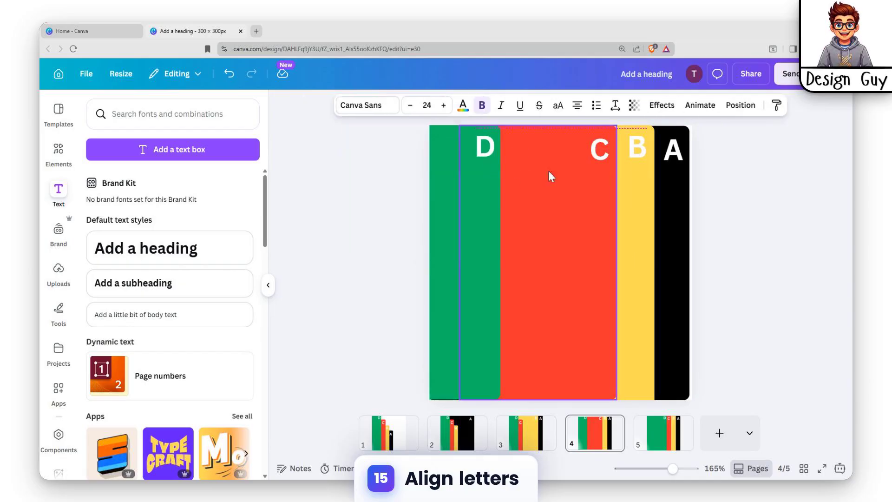
click(600, 154)
key(Up)
Move the letter A up to the black tab's top edge and delete the letters B, C and D.
click(682, 152)
drag(682, 155, 681, 147)
click(627, 149)
key(Delete)
click(589, 155)
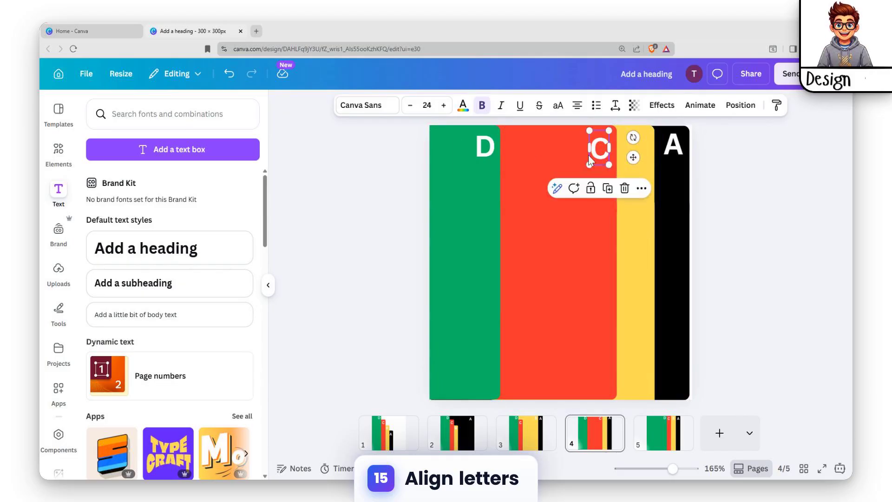
key(Delete)
click(485, 152)
key(Delete)
click(604, 153)
Copy the letter A onto the yellow and red tabs at the same height and change the copies to B and C.
click(672, 146)
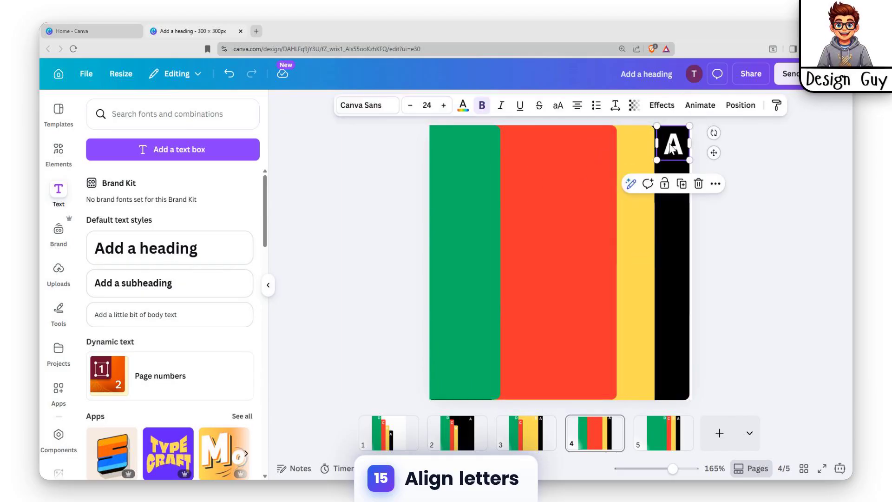
click(640, 152)
key(ctrl+v)
drag(685, 153, 600, 151)
click(599, 144)
key(ctrl+v)
double_click(599, 148)
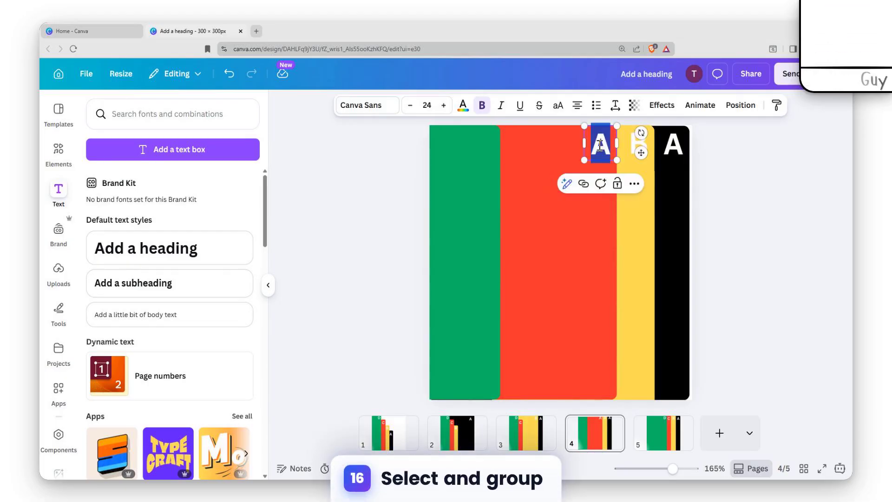
click(591, 231)
Copy the letter C onto the green tab's upper-right corner and change the copy to D.
click(481, 155)
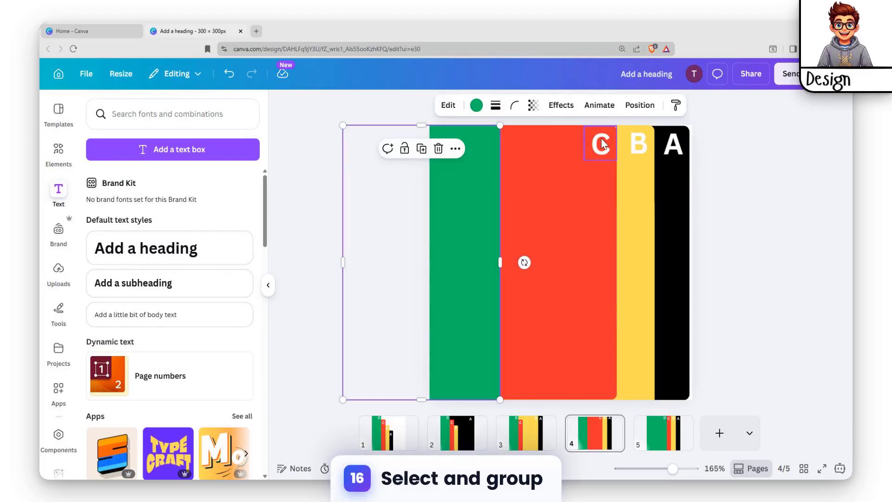
click(603, 145)
key(ctrl+c)
click(476, 145)
key(ctrl+v)
drag(601, 152, 497, 155)
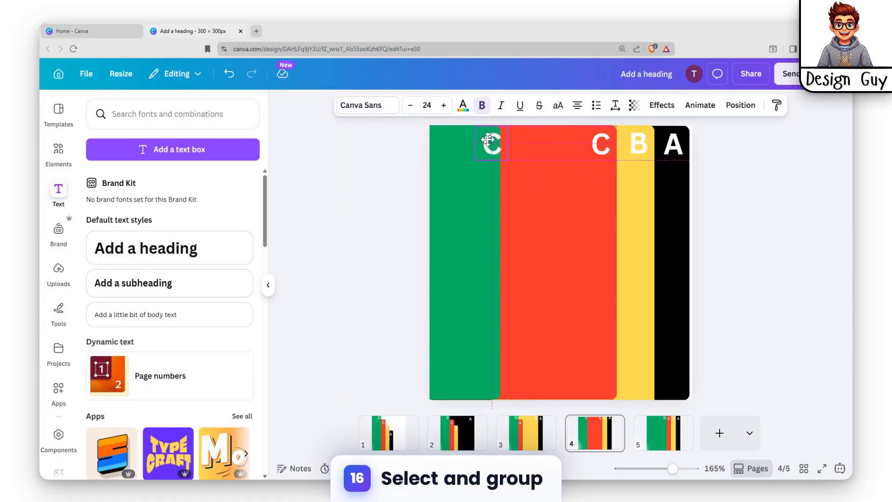
double_click(485, 140)
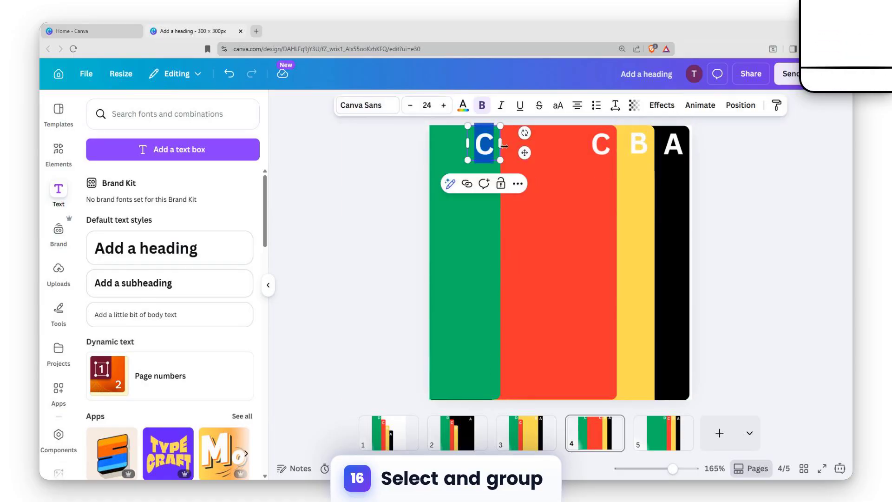
click(592, 208)
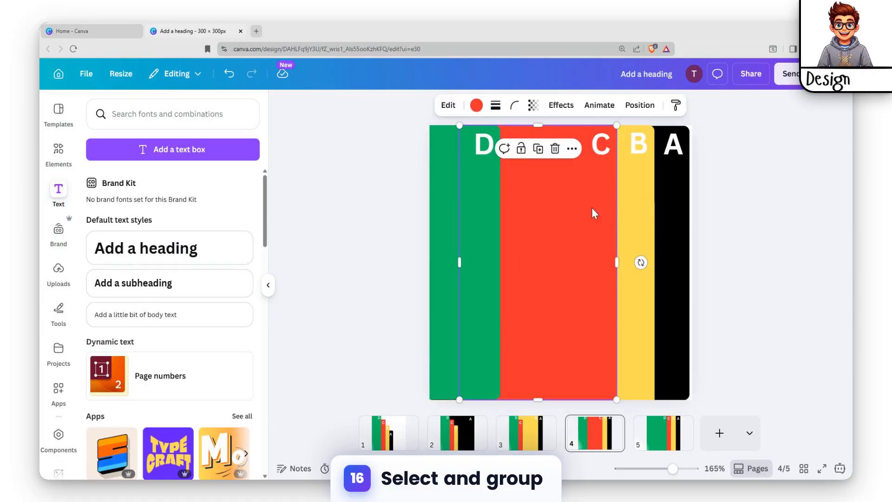
Group the letter A with the black rectangle on page 4.
click(673, 150)
key(ctrl+a)
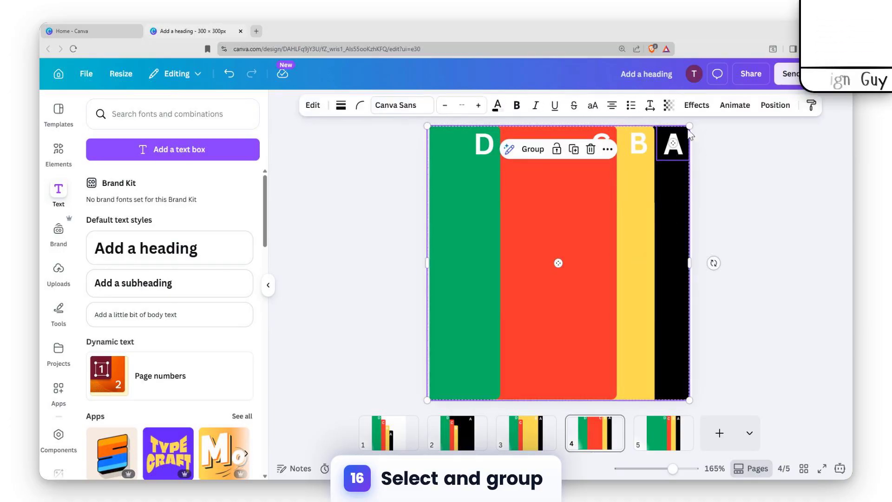
click(775, 105)
click(213, 132)
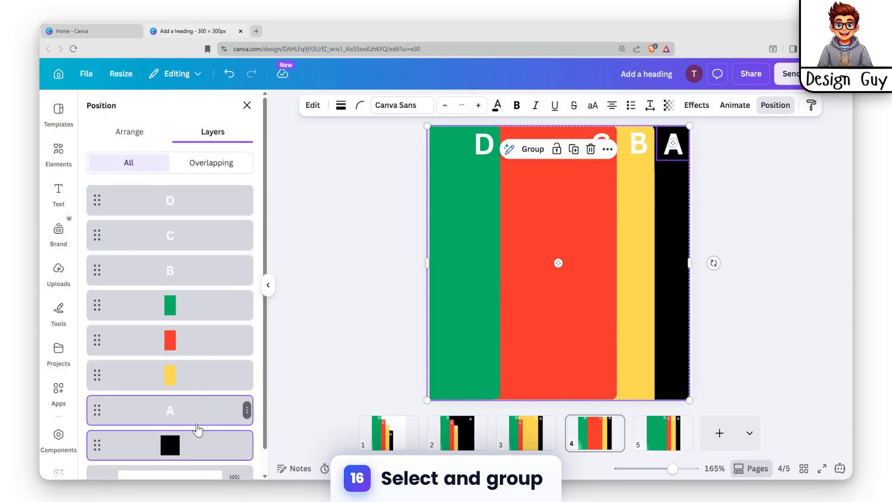
right_click(199, 409)
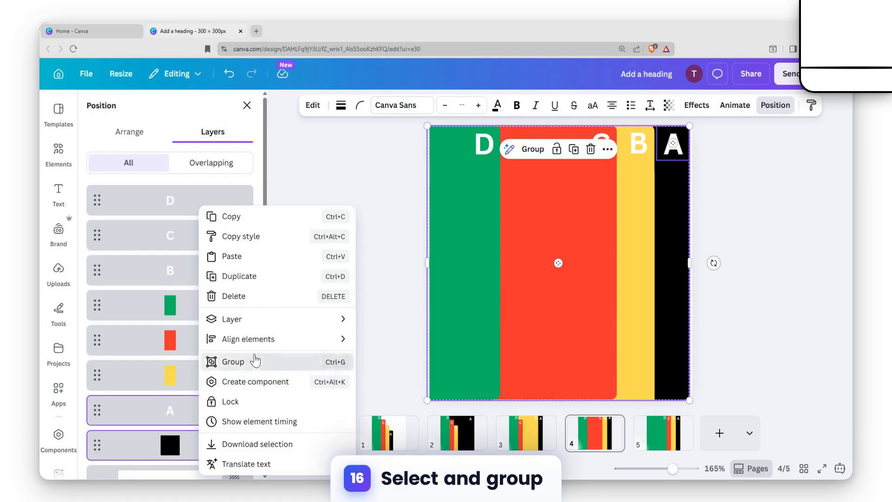
click(255, 361)
Group the letter B with the yellow rectangle on page 4.
click(203, 272)
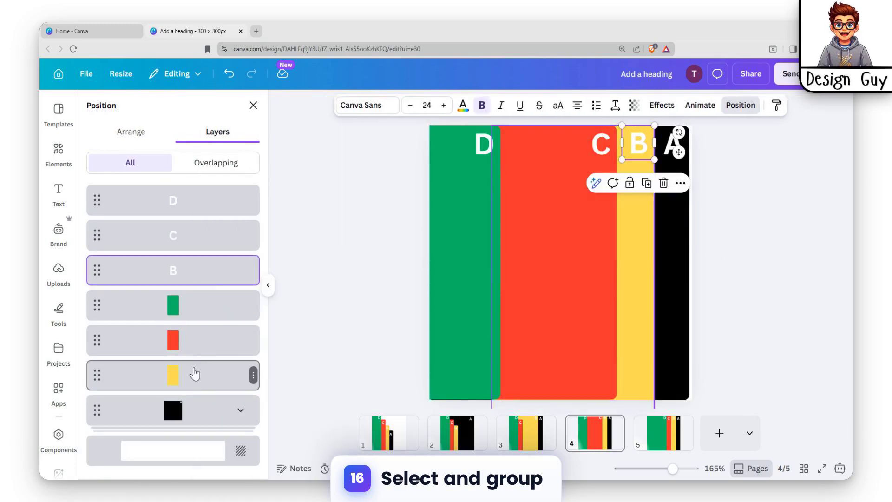
shift+click(192, 378)
click(207, 276)
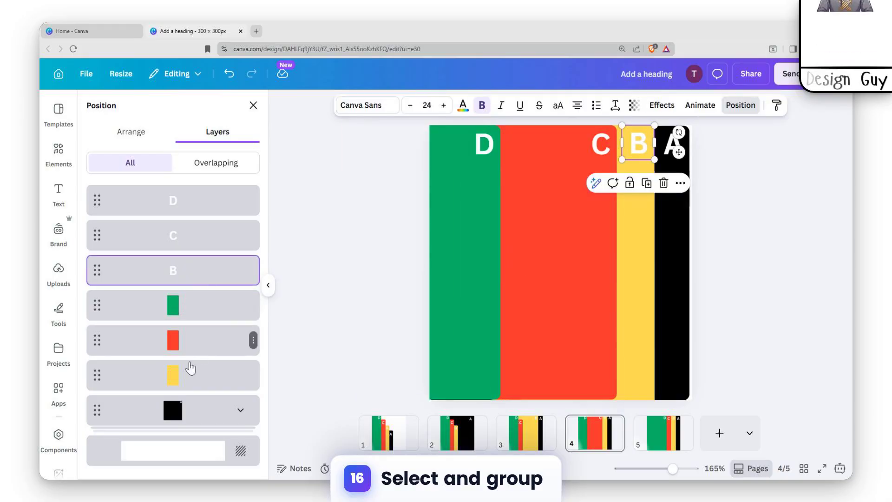
shift+click(188, 375)
right_click(188, 376)
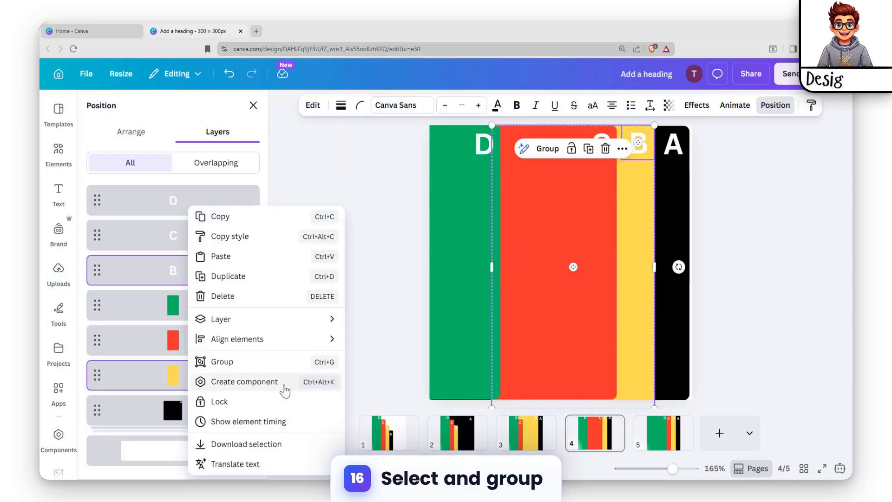
click(258, 362)
Group the letter C with the red rectangle on page 4.
click(177, 235)
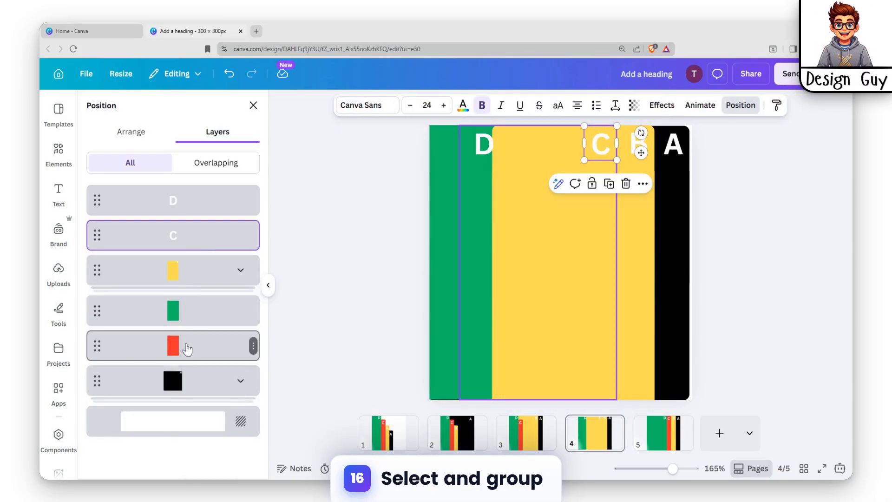
shift+click(198, 349)
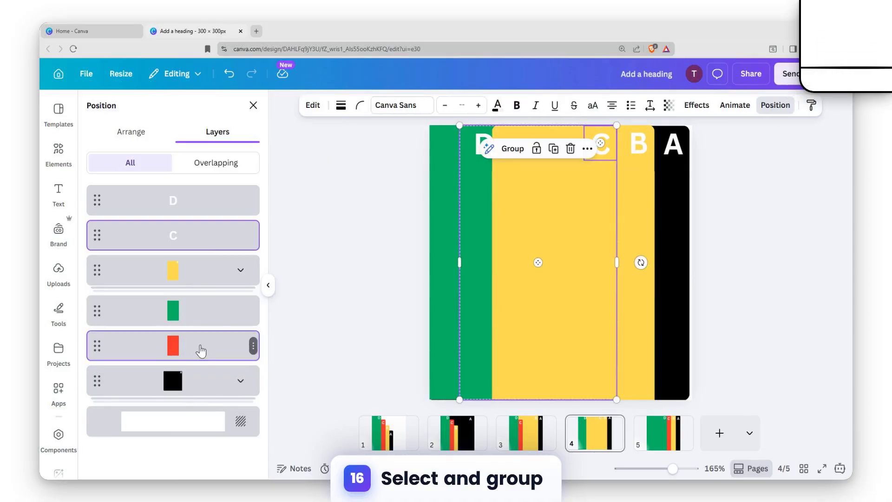
right_click(201, 351)
click(278, 368)
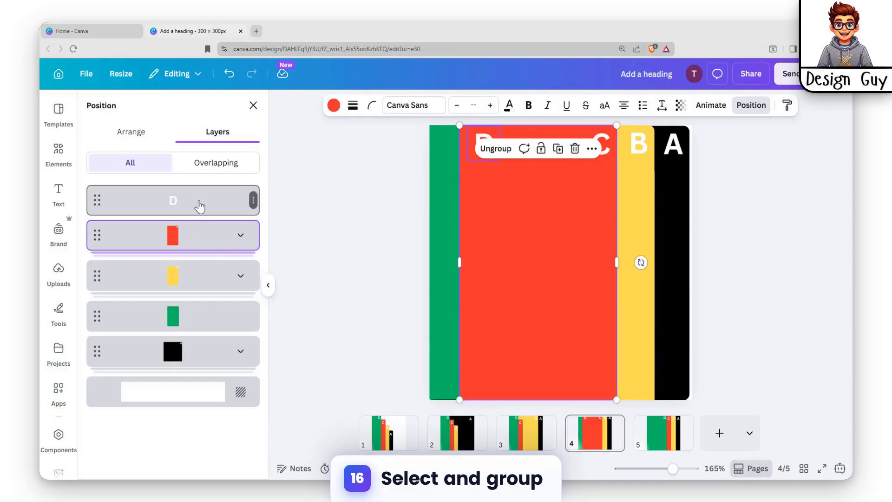
Group the letter D with the green rectangle on page 4.
click(200, 206)
shift+click(199, 319)
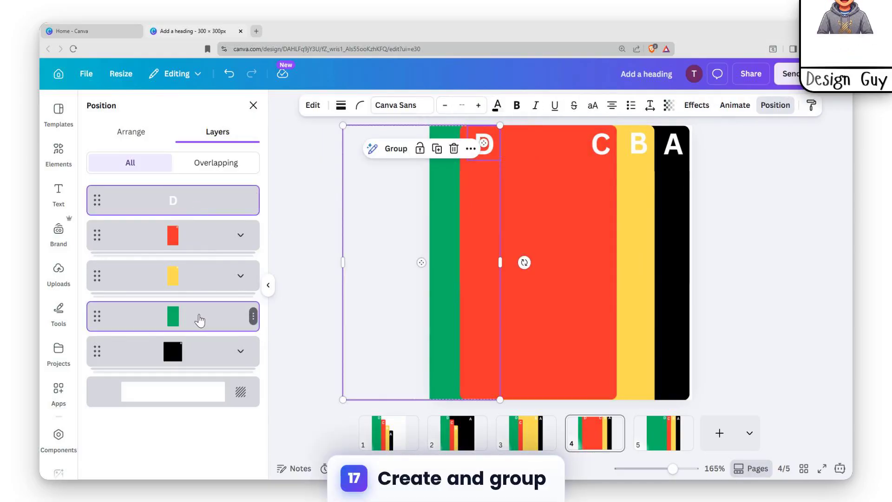
right_click(200, 320)
click(266, 361)
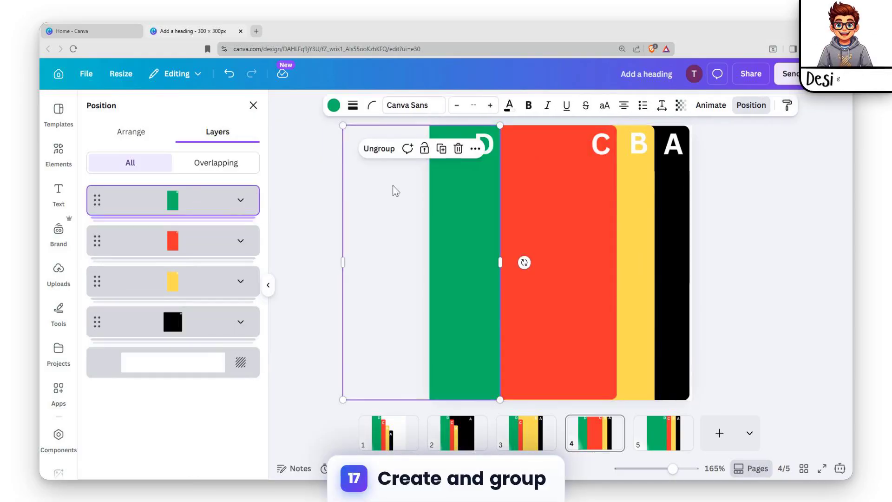
click(670, 238)
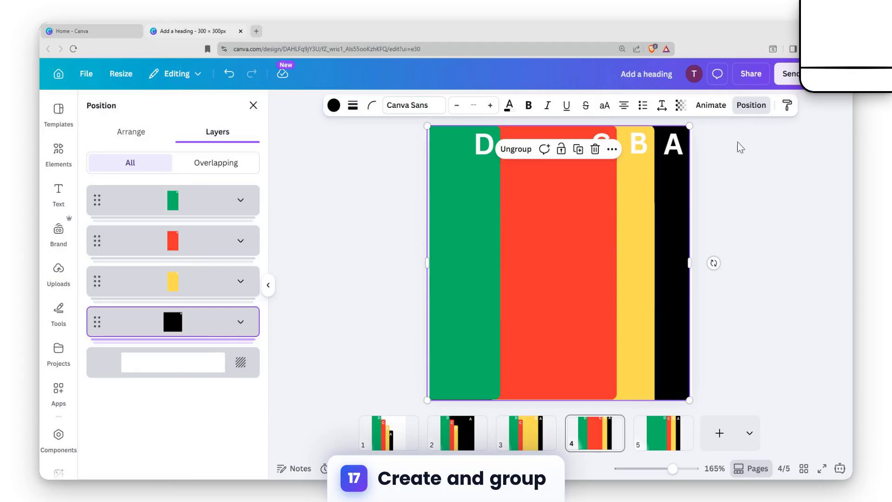
click(586, 205)
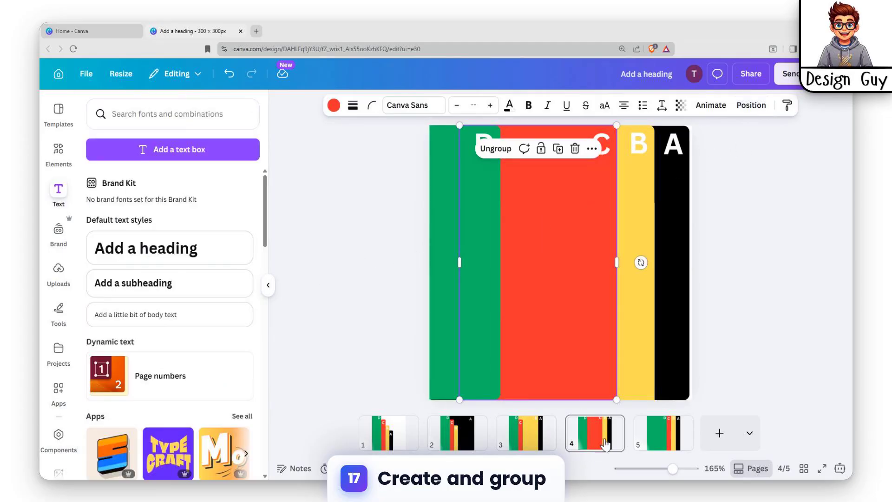
Delete page 5 and put a duplicate of page 4 in its place.
click(676, 440)
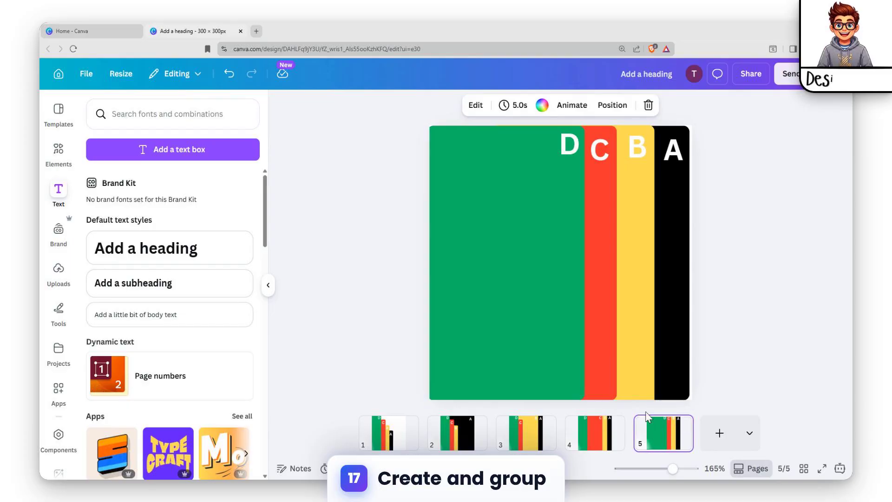
key(Delete)
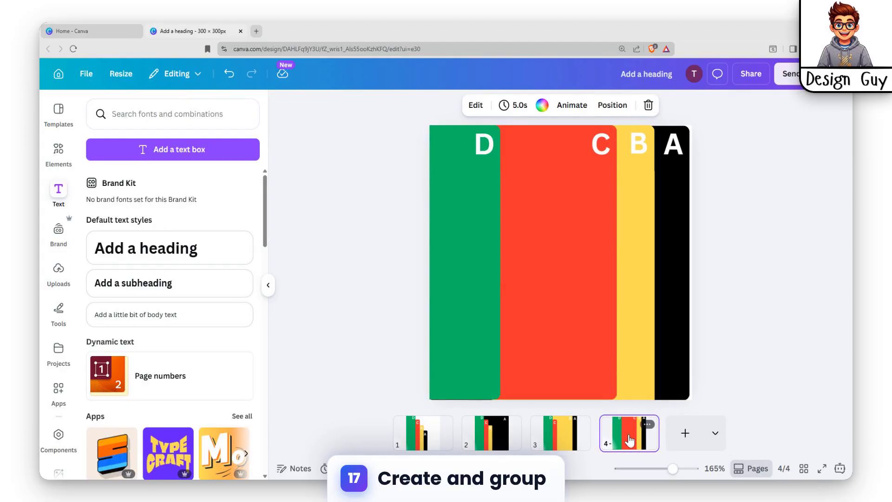
key(ctrl+z)
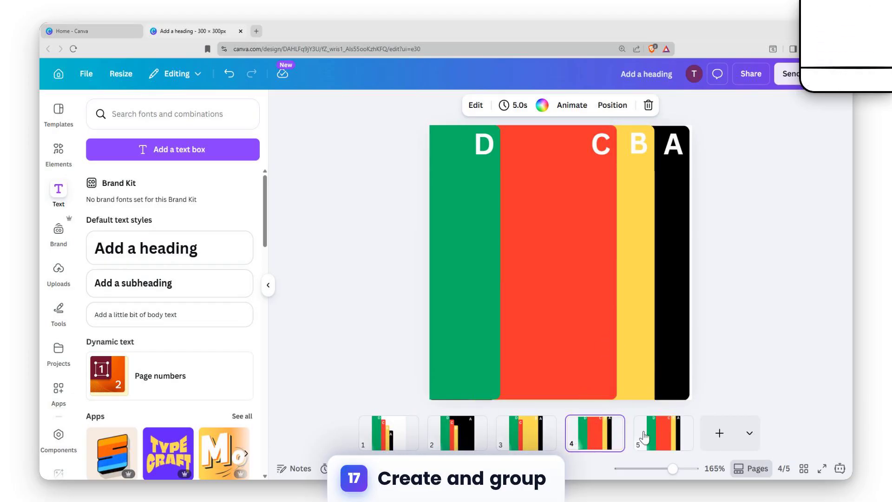
click(645, 436)
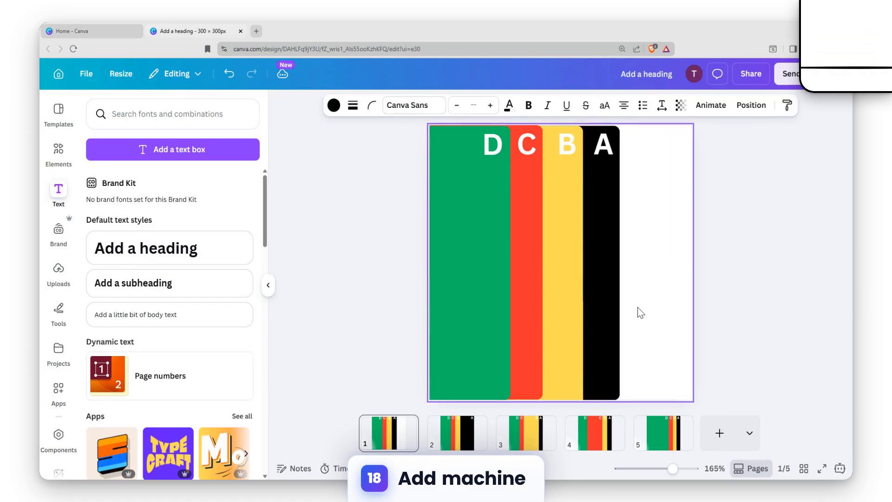
Shift the yellow and black tabs left on page 1 and apply the Match & Move transition between all pages.
click(522, 219)
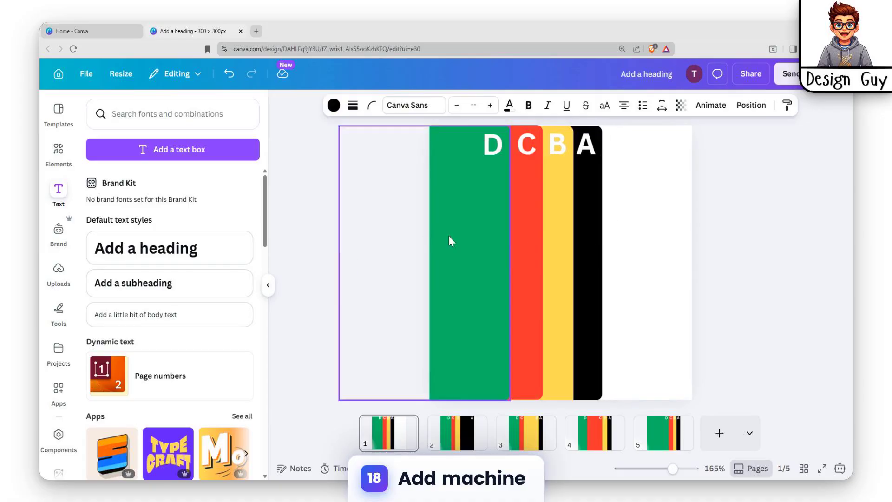
click(426, 435)
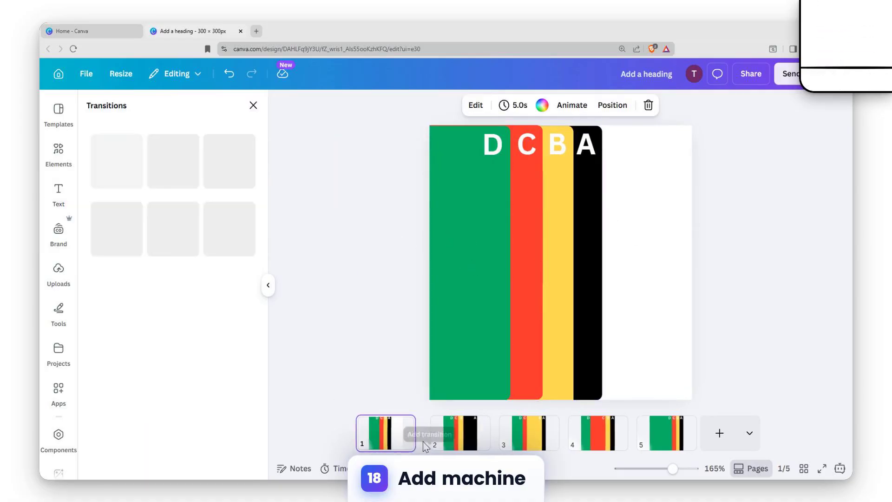
click(113, 304)
scroll(172, 325, down, 3)
click(193, 458)
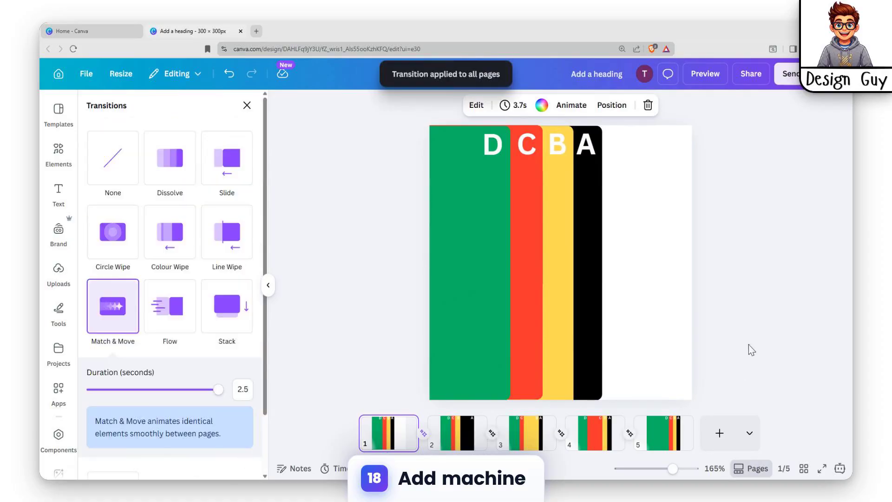
click(749, 345)
Preview the animated page sequence from page 1 and return to the editor.
click(391, 432)
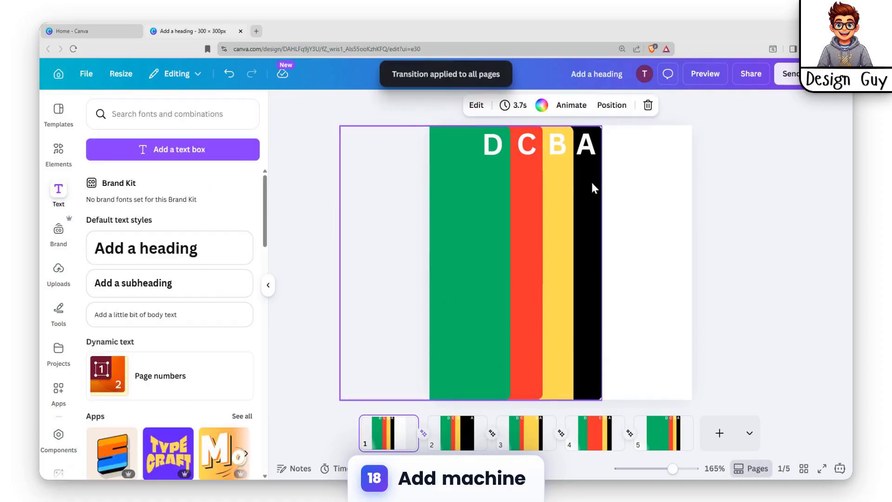
click(715, 80)
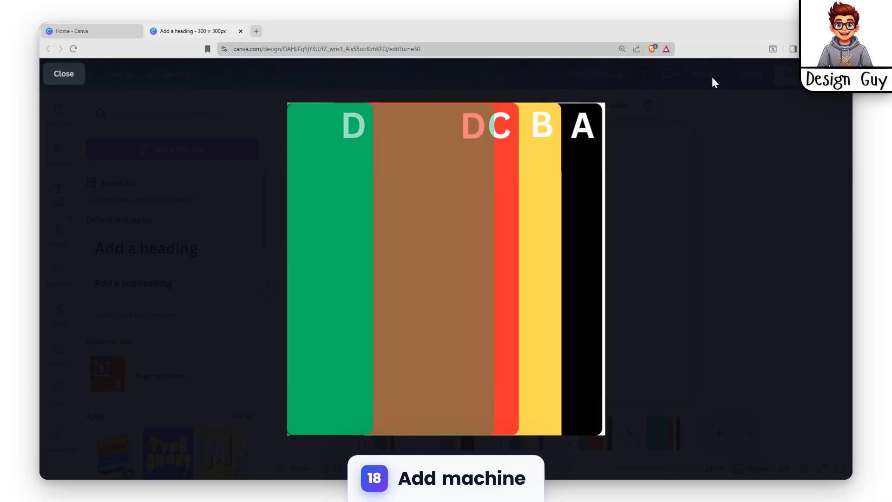
key(Escape)
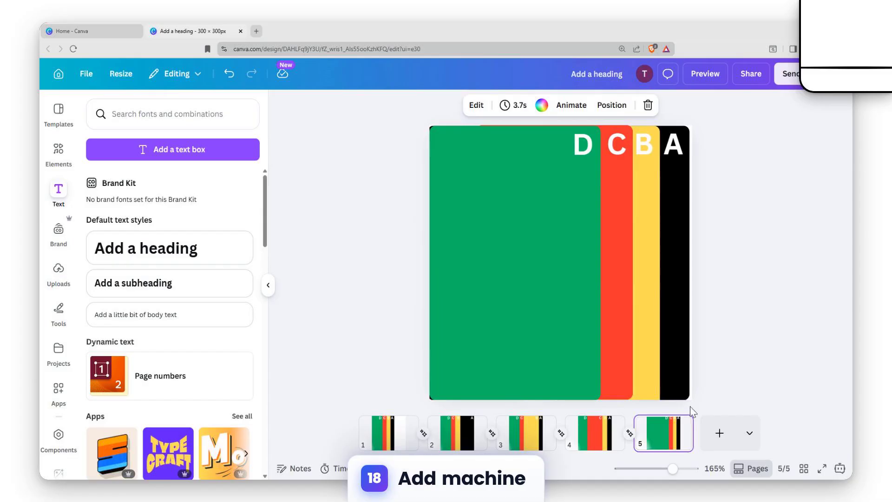
Replace page 5 with a fresh duplicate of page 4.
key(Delete)
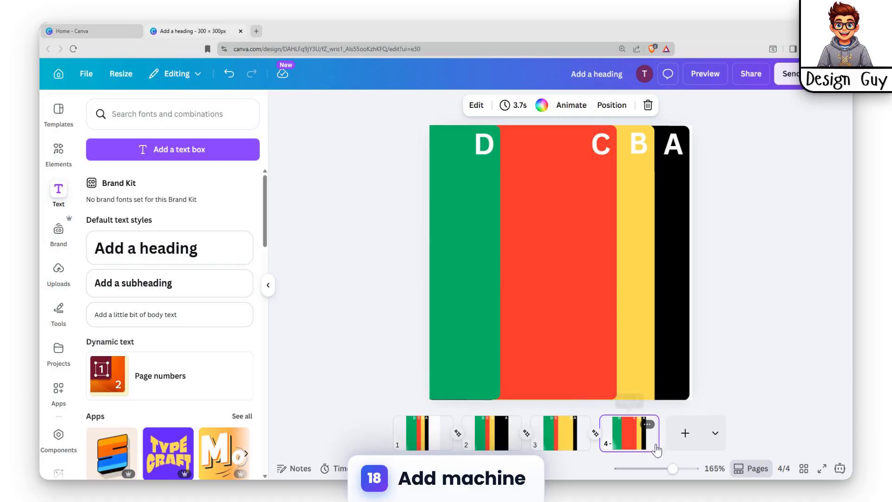
key(ctrl+d)
Move the green D group on page 5 right until its edge nears the letter C, and preview the sequence.
click(484, 269)
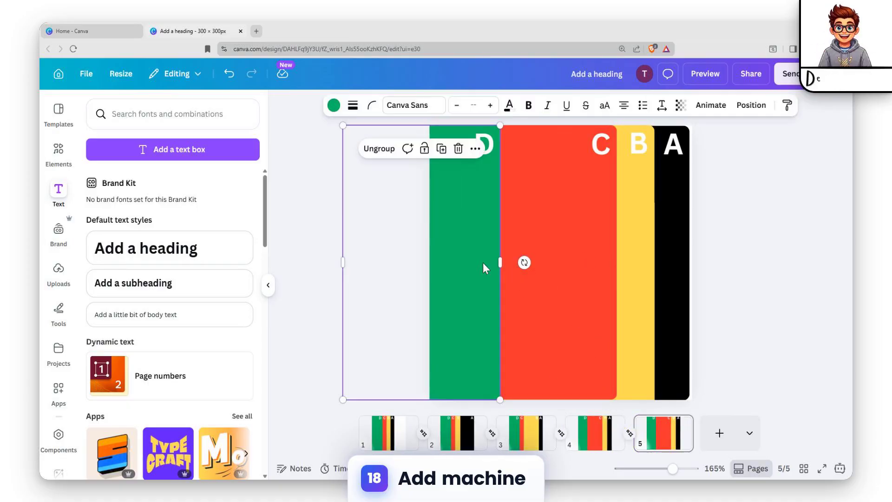
key(Right)
key(Right)
key(Right)
key(Right)
key(Right)
key(Right)
key(Right)
key(Right)
key(Right)
key(Right)
key(Right)
key(Right)
key(Right)
key(Right)
key(Right)
key(Right)
key(Right)
key(Right)
key(shift+Right)
key(shift+Right)
key(shift+Right)
key(shift+Right)
key(shift+Right)
key(shift+Right)
key(shift+Right)
key(shift+Right)
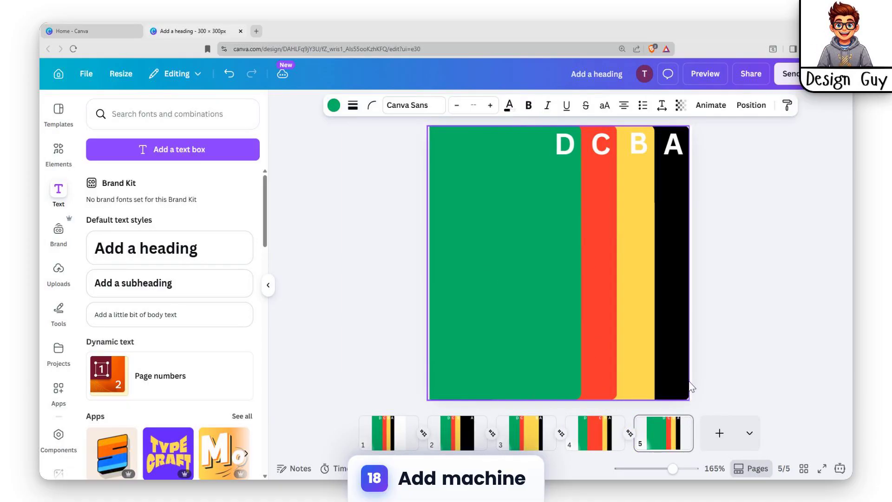
click(706, 75)
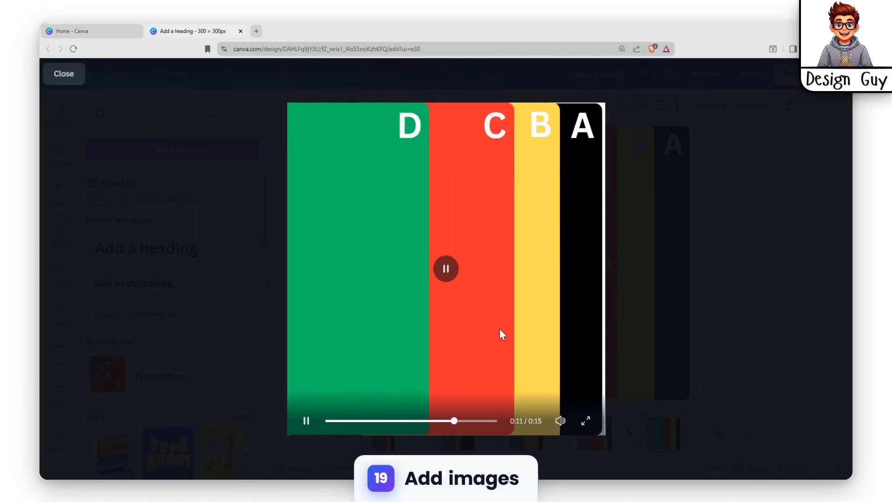
click(64, 76)
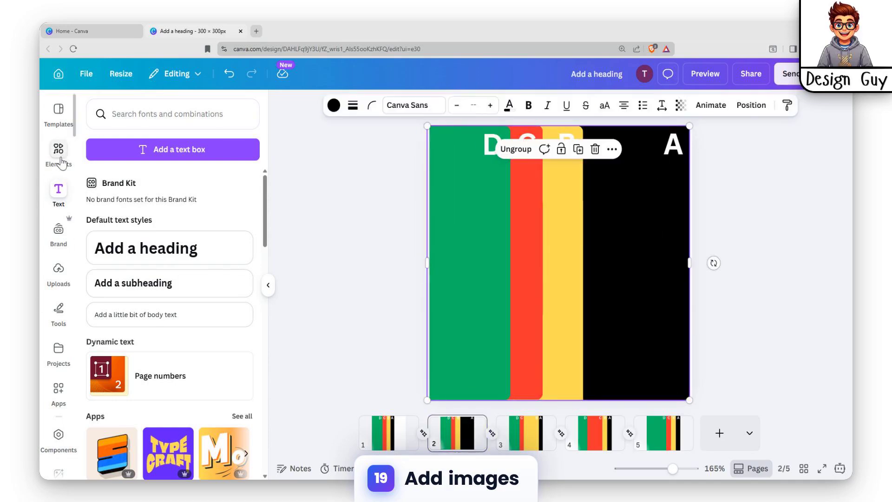
Search all elements for "animals" instead of only shapes, and limit the results to graphics.
click(60, 156)
click(149, 146)
text(animals)
key(Return)
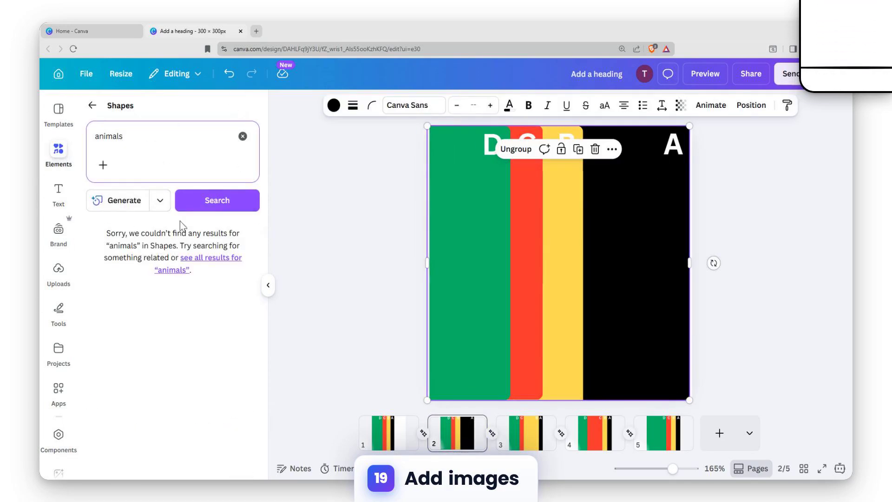
key(BackSpace)
click(92, 105)
click(111, 115)
text(animals)
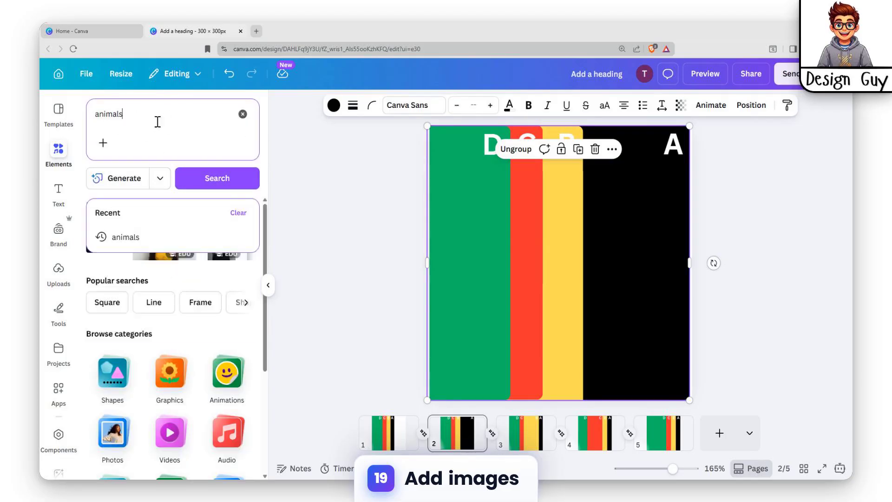
click(182, 182)
click(228, 231)
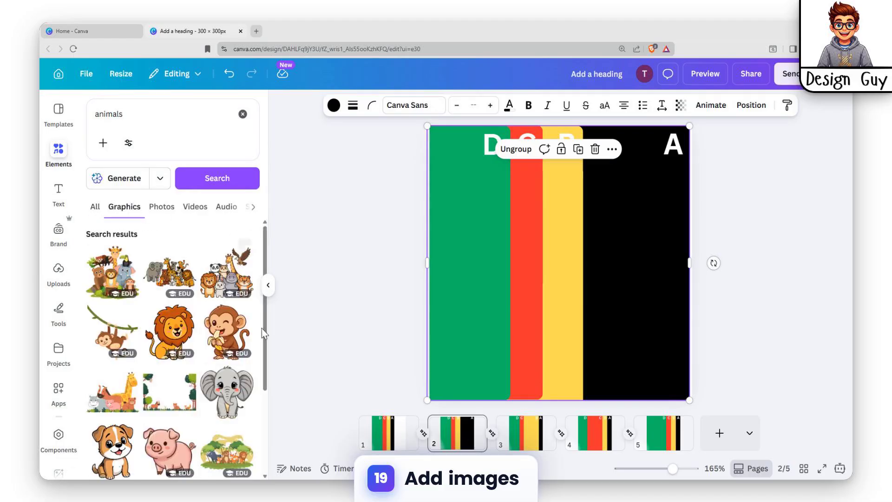
Search the graphics for "ant" and place the cartoon ant on the black tab of page 2.
text(ant)
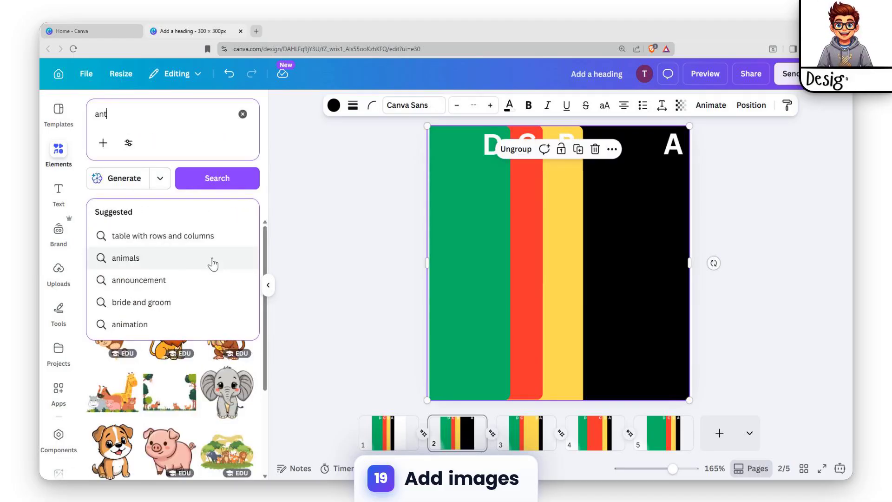
key(Return)
drag(108, 271, 619, 209)
Search the graphics for "Boar" and place the boar with a leaf on its head on page 3's yellow tab.
click(526, 432)
click(139, 114)
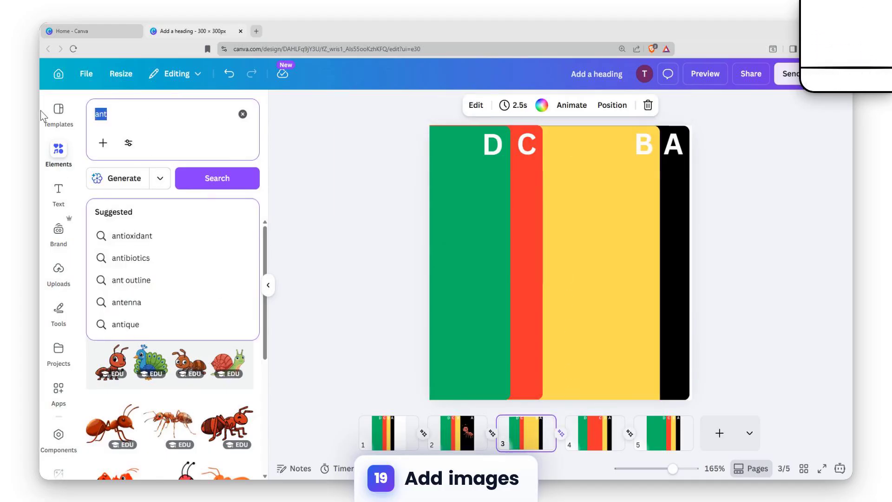
text(Boar)
key(Return)
drag(175, 275, 605, 270)
Shrink the boar to fit the yellow tab's visible width and position it below the letter B.
drag(495, 375, 579, 284)
drag(647, 223, 606, 243)
drag(660, 173, 641, 193)
drag(597, 225, 612, 214)
drag(655, 181, 648, 189)
drag(598, 224, 602, 218)
Group the boar with the yellow B tab on page 3 and the ant with the black A tab on page 2.
click(615, 145)
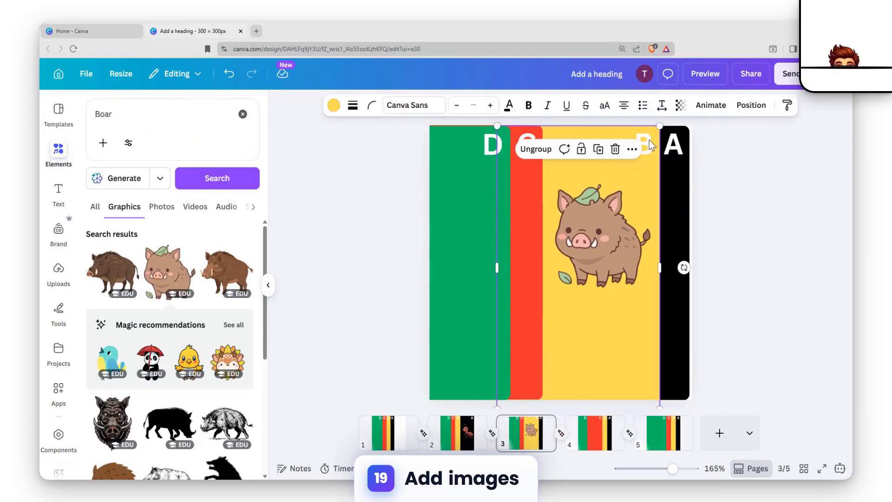
shift+click(601, 210)
click(550, 159)
click(472, 425)
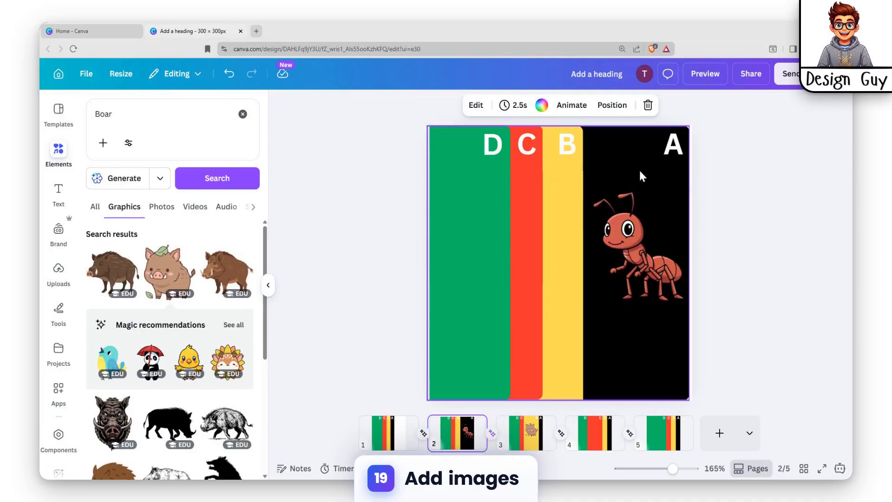
click(616, 247)
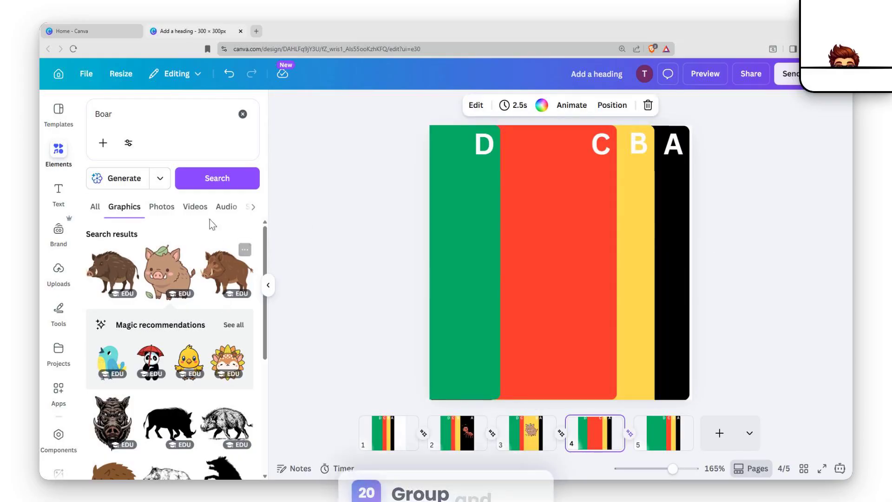
Search the graphics for "Cow", add the black-and-white cow to page 4 and group it with the red C tab.
click(140, 113)
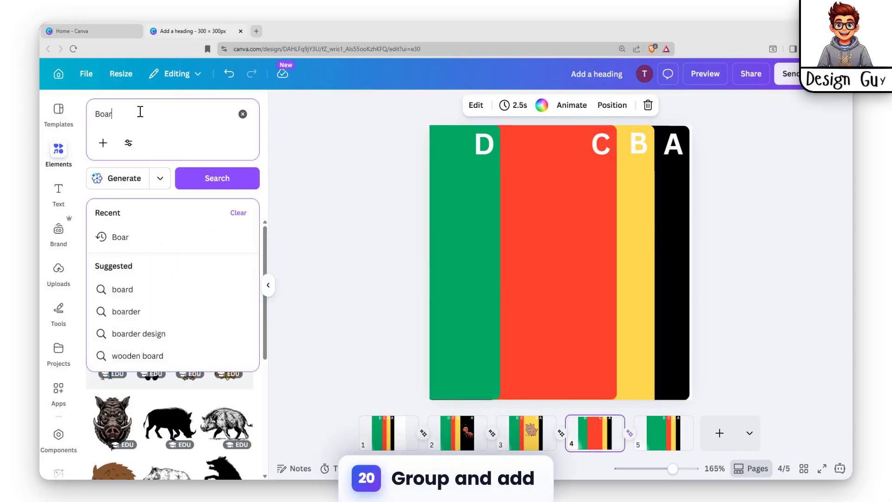
text(Cow)
key(Return)
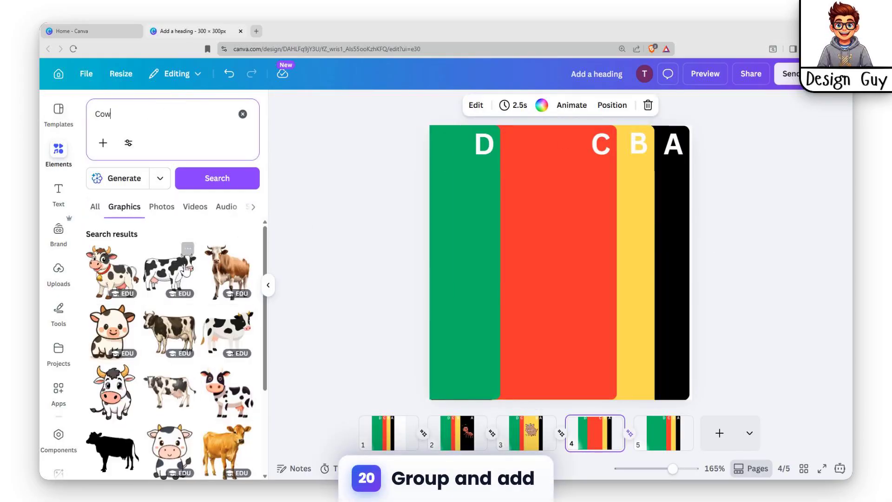
click(167, 272)
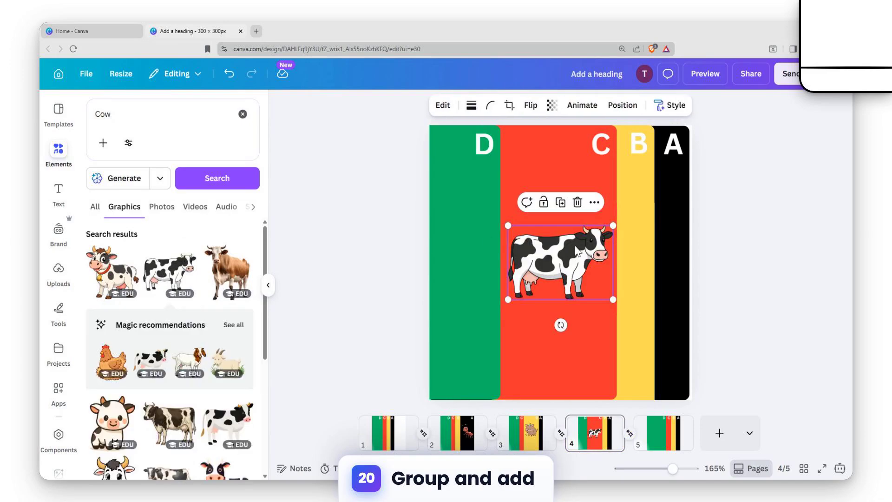
drag(553, 249, 553, 232)
click(554, 172)
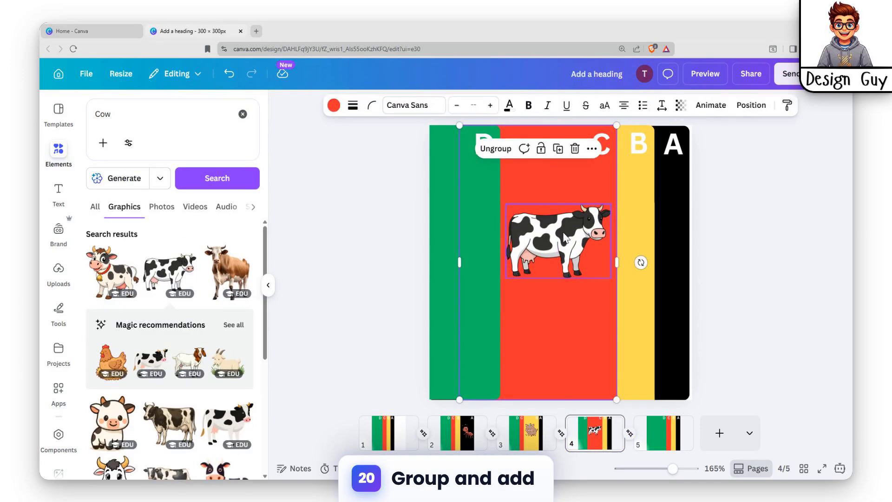
Search the graphics for "Dog" and add the light-brown cartoon puppy to page 5.
click(664, 441)
click(151, 131)
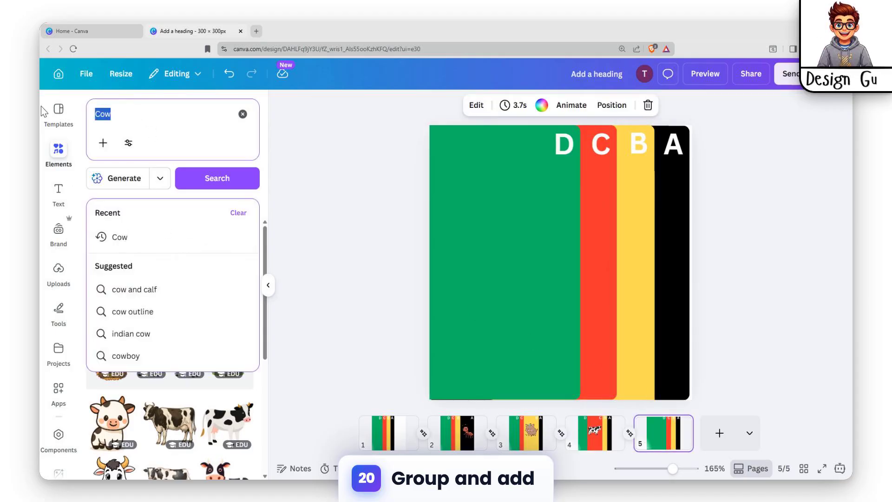
text(Dog)
key(Return)
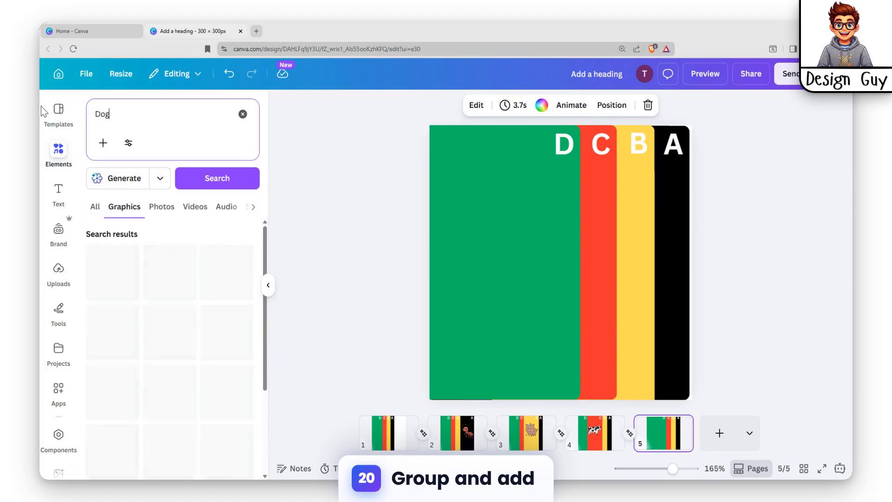
click(222, 280)
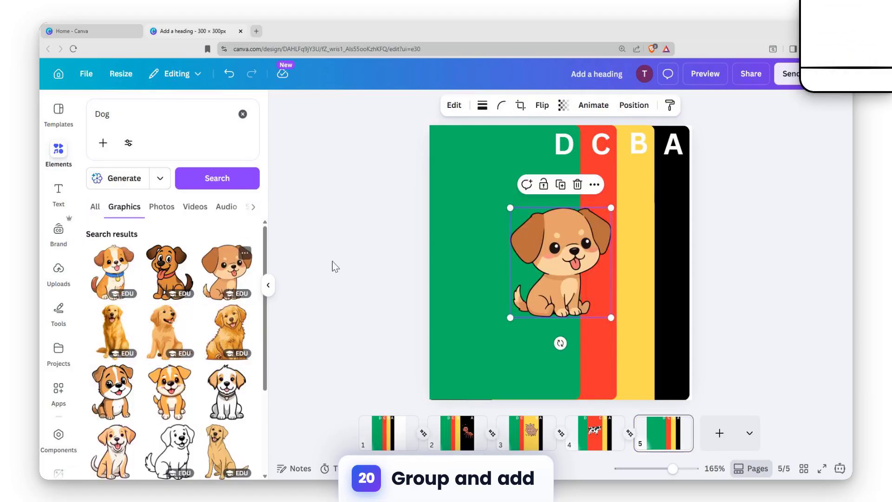
Position the puppy on page 5's green tab below the letter D and group it with the tab.
drag(565, 260, 506, 258)
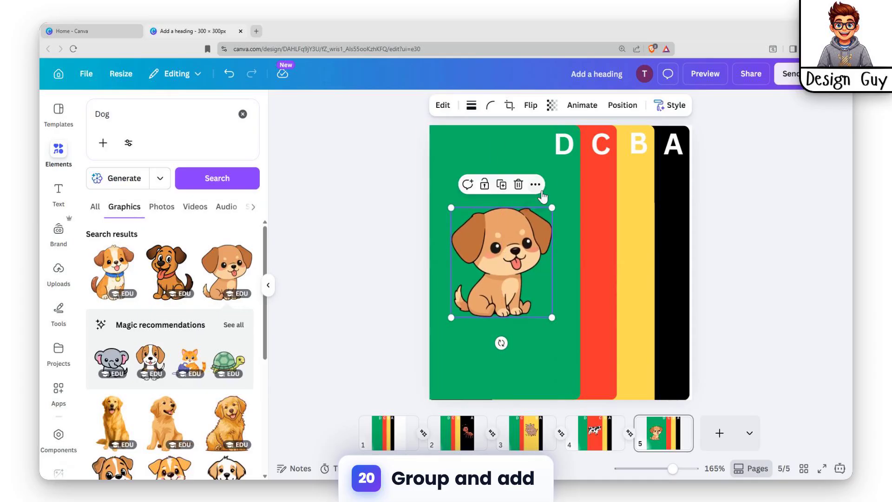
shift+click(509, 158)
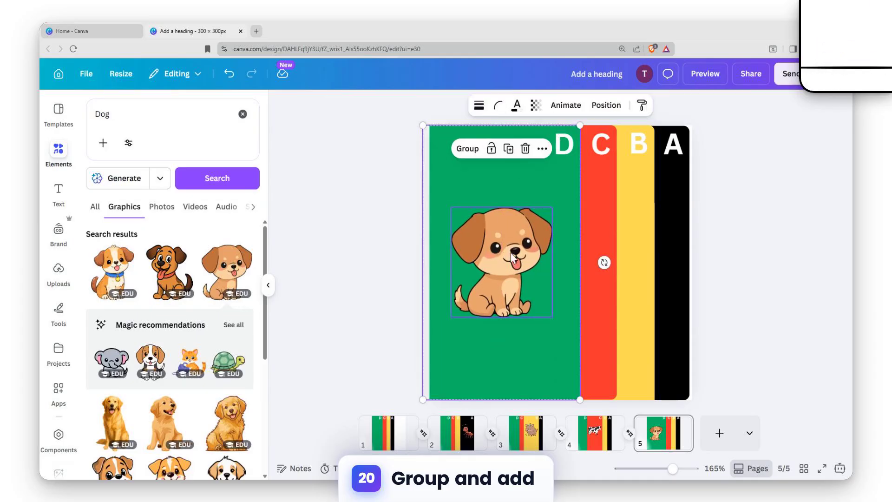
key(ctrl+g)
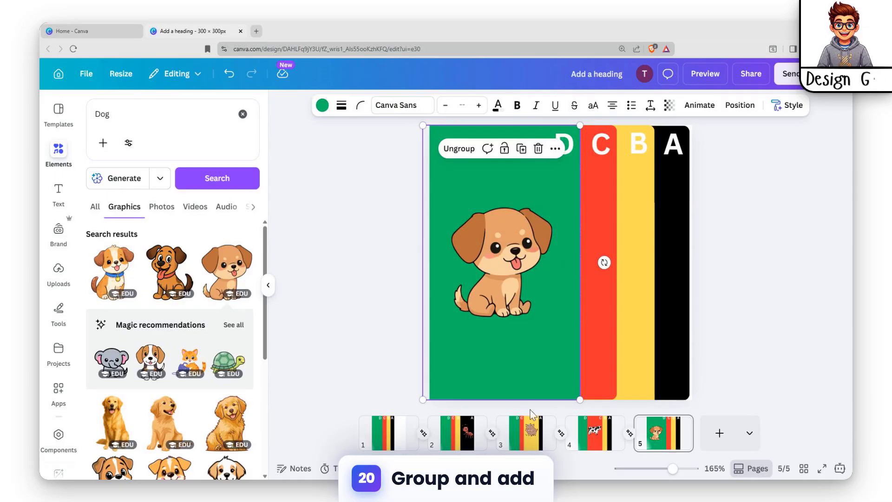
Preview the full animation from page 1 through to the dog page.
click(383, 429)
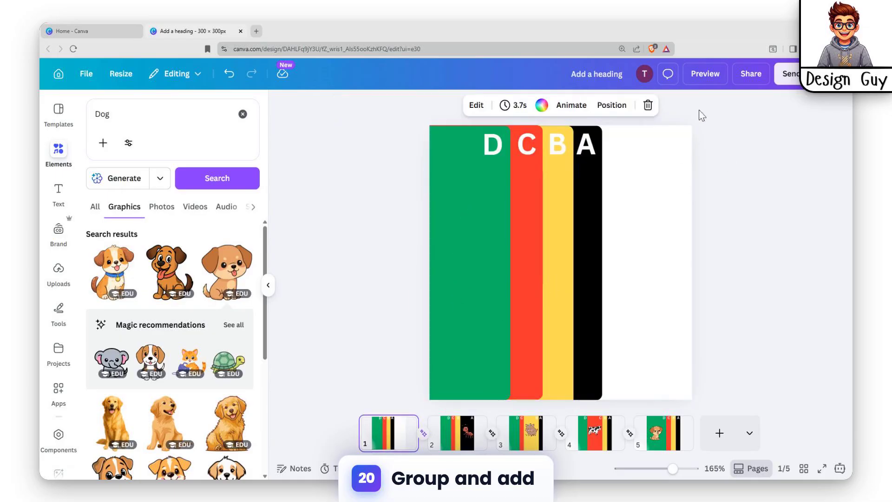
click(707, 74)
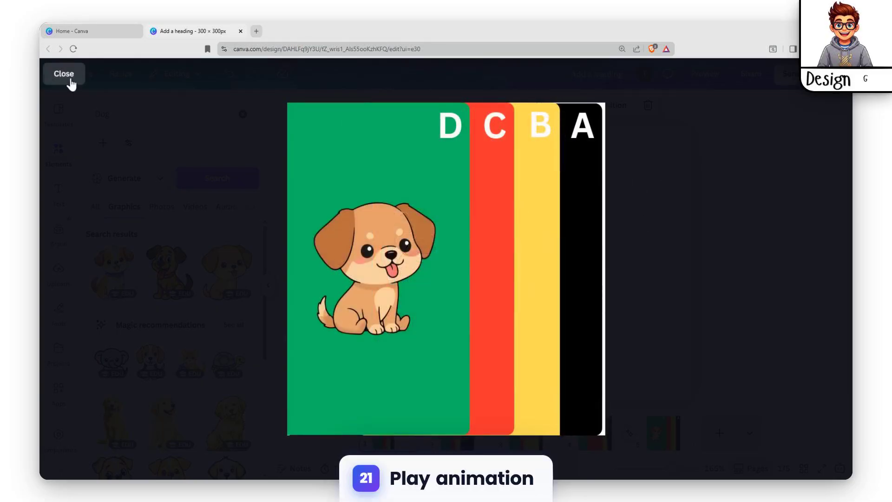
click(71, 83)
Compare the tabs on pages 4 and 5, and nudge page 5's black A tab to the page's right edge.
click(682, 249)
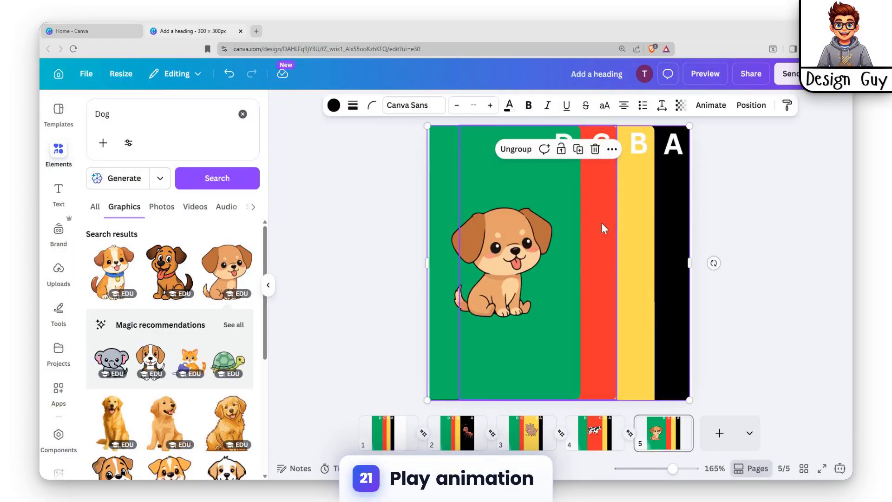
click(629, 229)
click(630, 434)
click(246, 105)
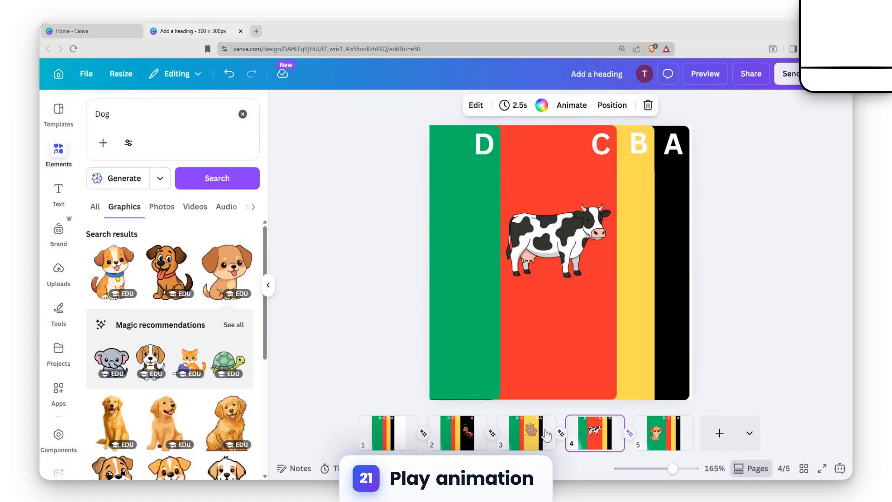
click(629, 433)
click(244, 107)
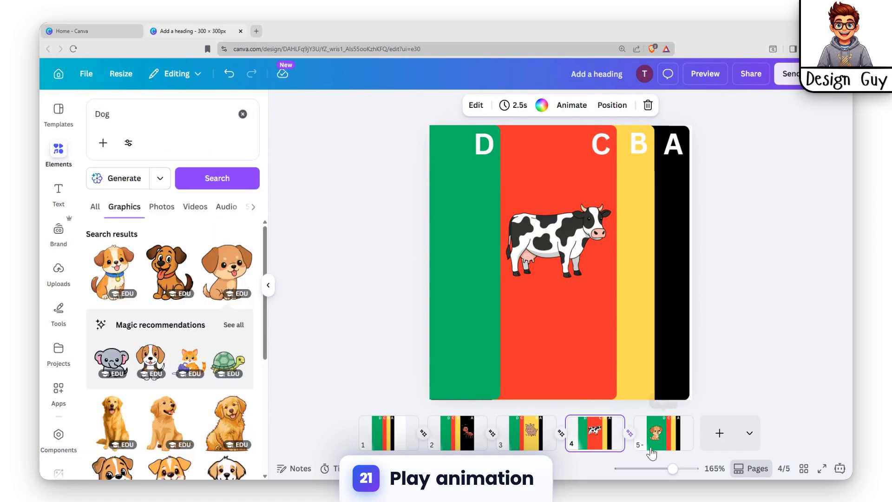
click(652, 444)
click(669, 309)
drag(597, 297, 598, 297)
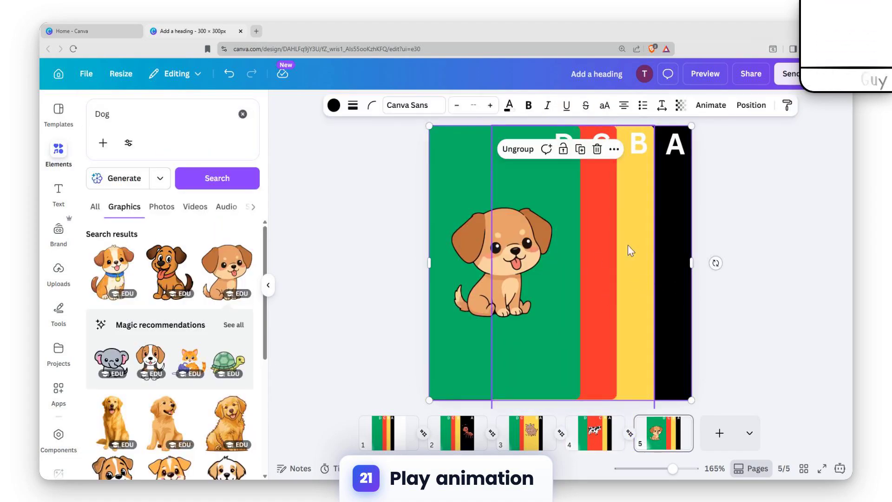
shift+click(648, 238)
shift+click(595, 240)
shift+click(560, 243)
Ungroup the black ant tab on page 2 and the yellow boar tab on page 3.
click(382, 432)
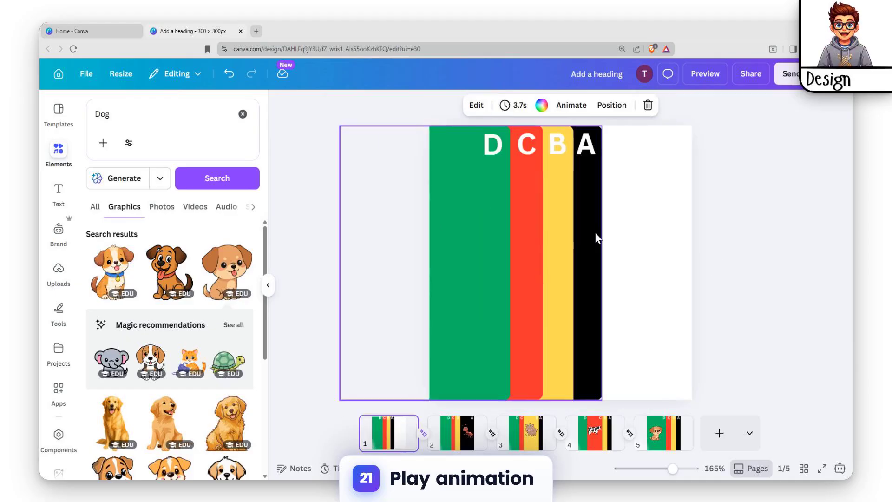
scroll(629, 233, down, 1)
click(625, 238)
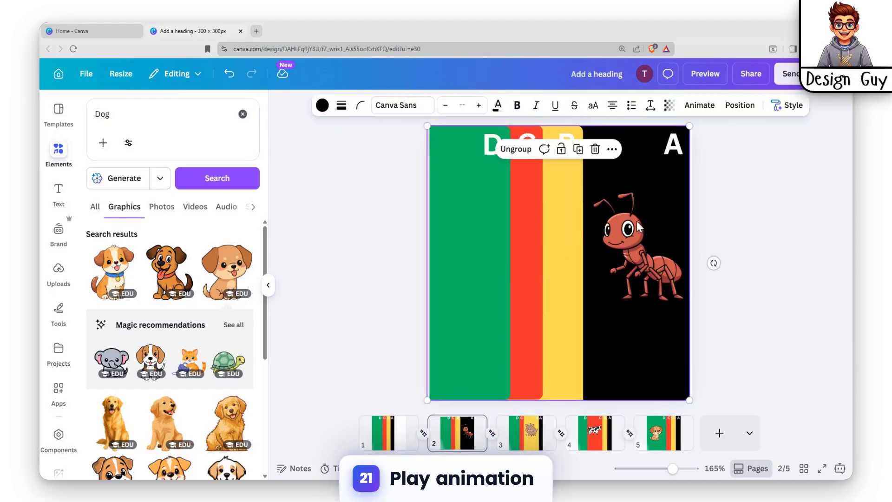
click(519, 149)
click(515, 432)
click(605, 226)
click(537, 150)
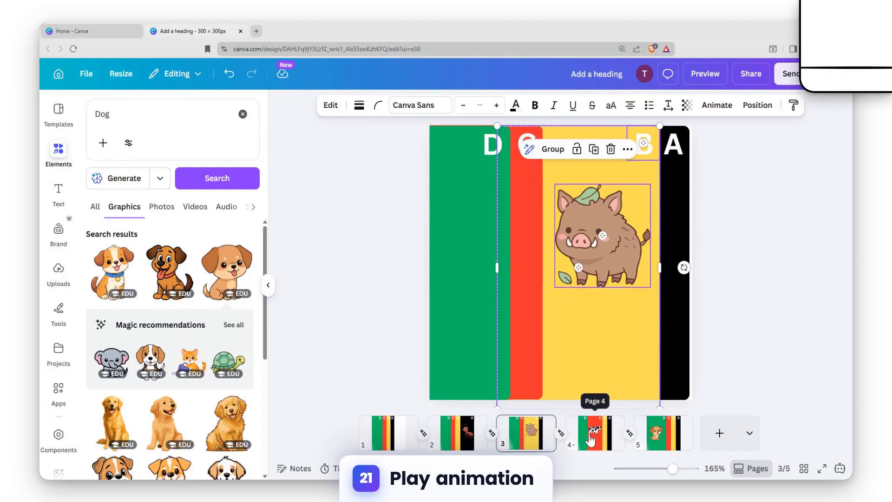
Ungroup the red cow tab on page 4 and the green dog tab on page 5.
click(595, 433)
click(579, 213)
click(493, 147)
click(663, 433)
click(531, 234)
click(470, 150)
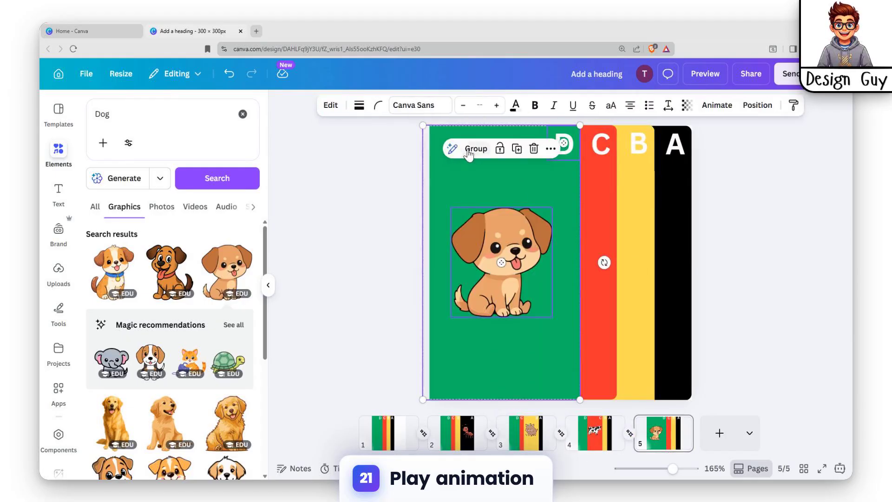
Preview the animation to check how the ungrouped tabs, letters and animals move between pages.
click(465, 357)
click(493, 233)
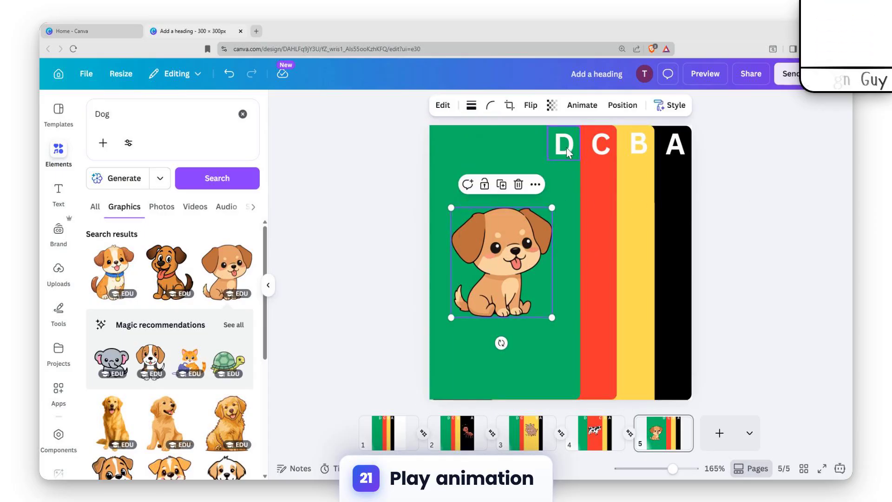
click(682, 422)
click(673, 344)
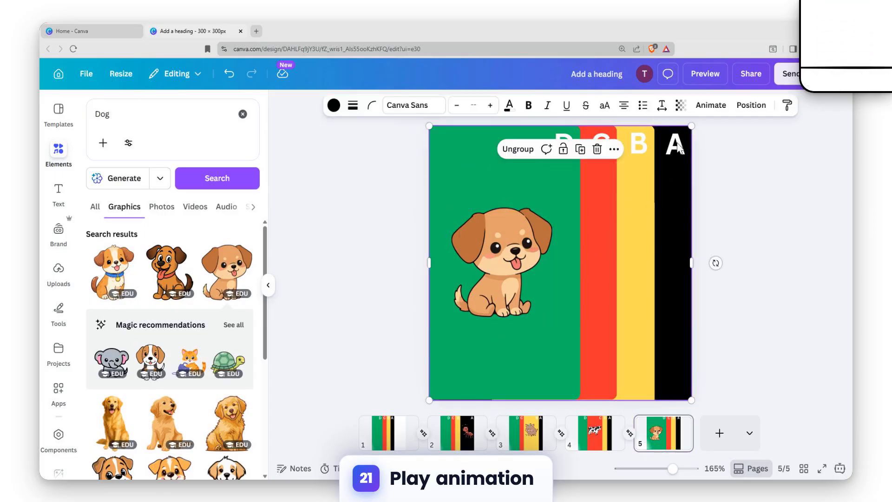
click(710, 78)
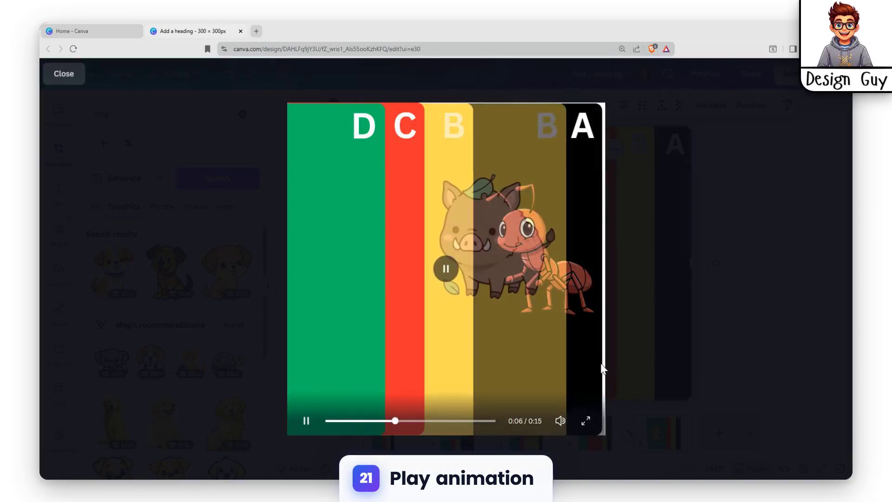
click(749, 209)
Group the letter A with the black tab on page 2 and the letter B with the yellow tab on page 3, excluding the animals.
click(692, 181)
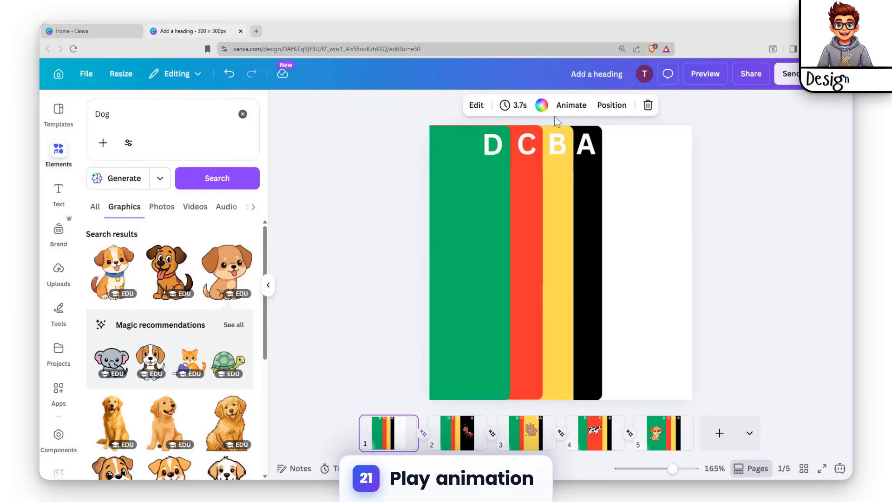
click(591, 147)
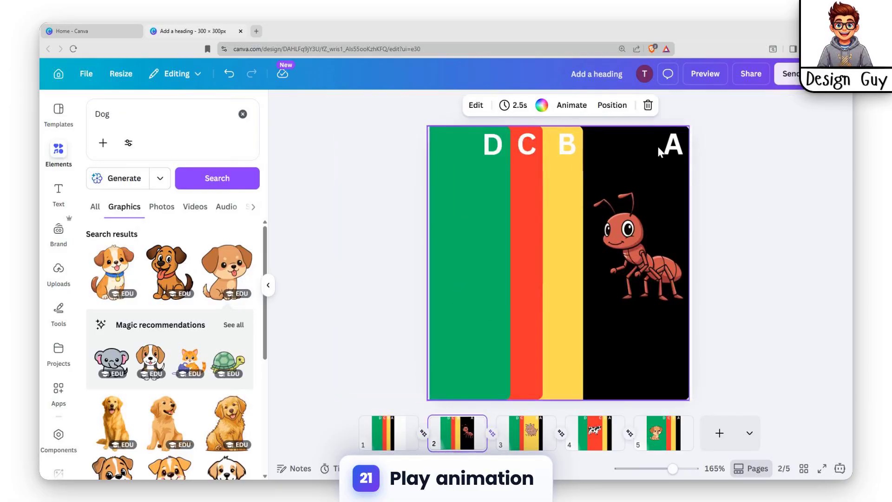
click(662, 148)
click(525, 157)
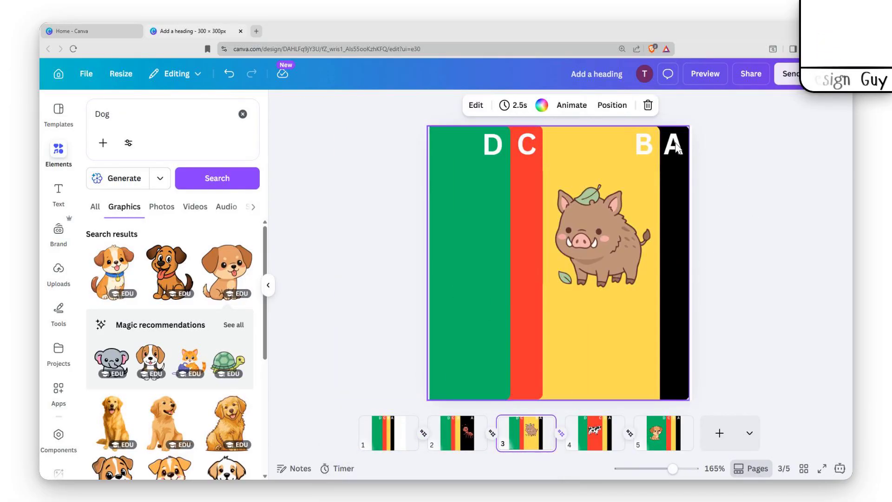
click(678, 148)
click(641, 153)
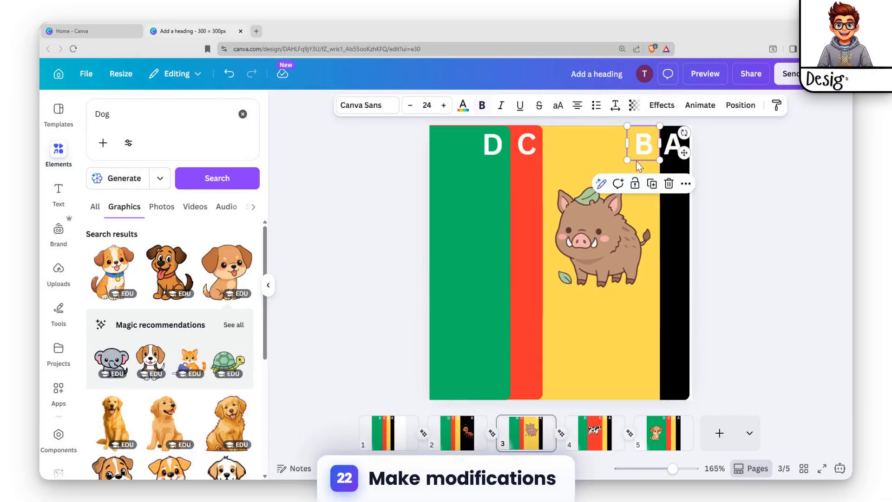
shift+click(596, 156)
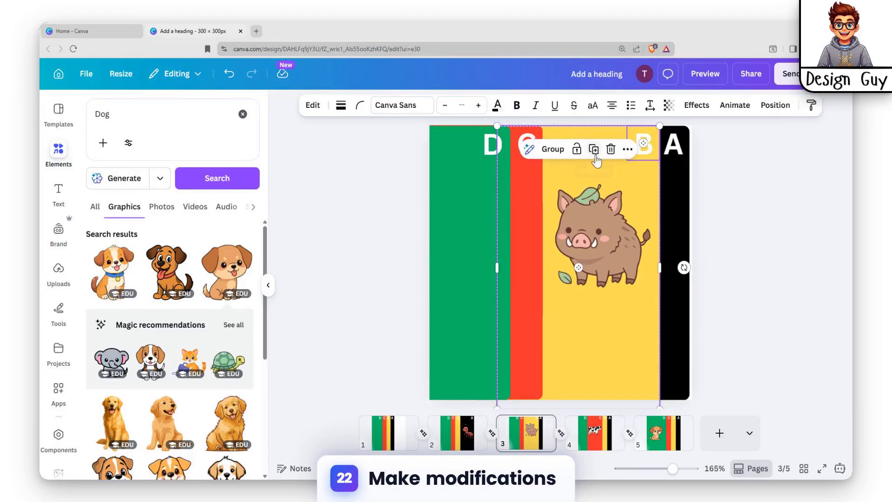
click(544, 148)
Group the letter C with the red tab on page 4 and the letter D with the green tab on page 5, excluding the animals.
click(582, 437)
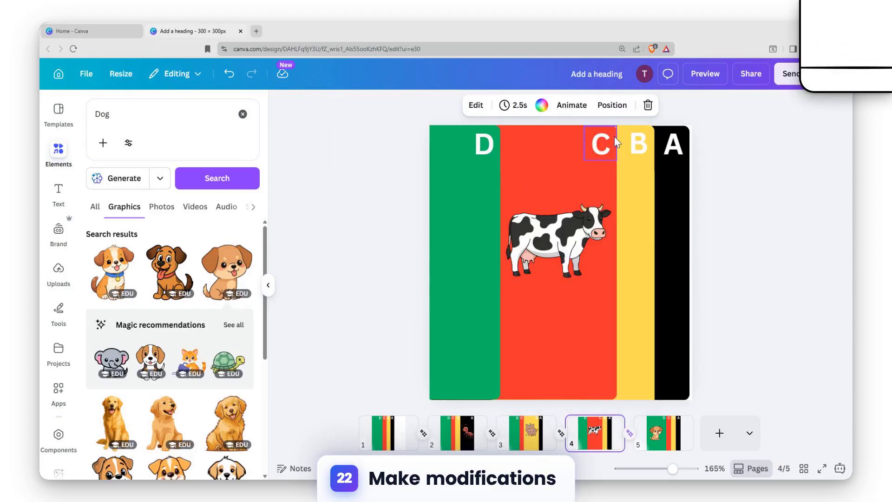
click(601, 145)
shift+click(534, 161)
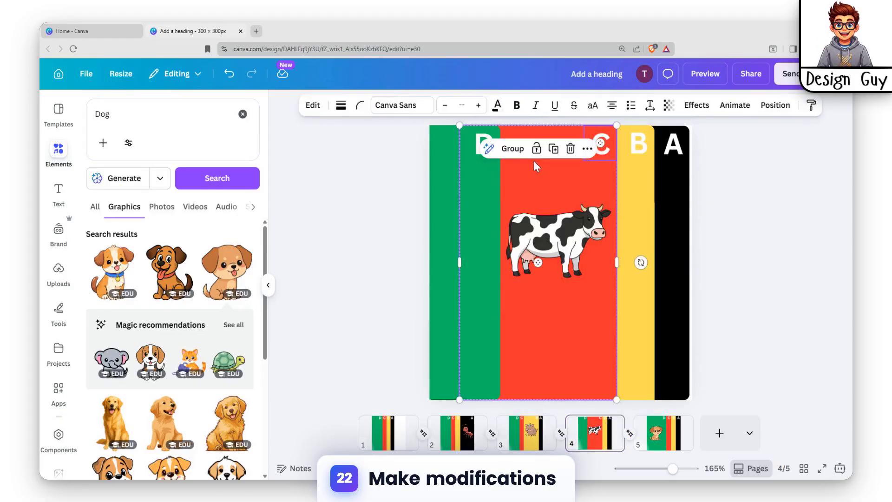
click(513, 150)
click(657, 432)
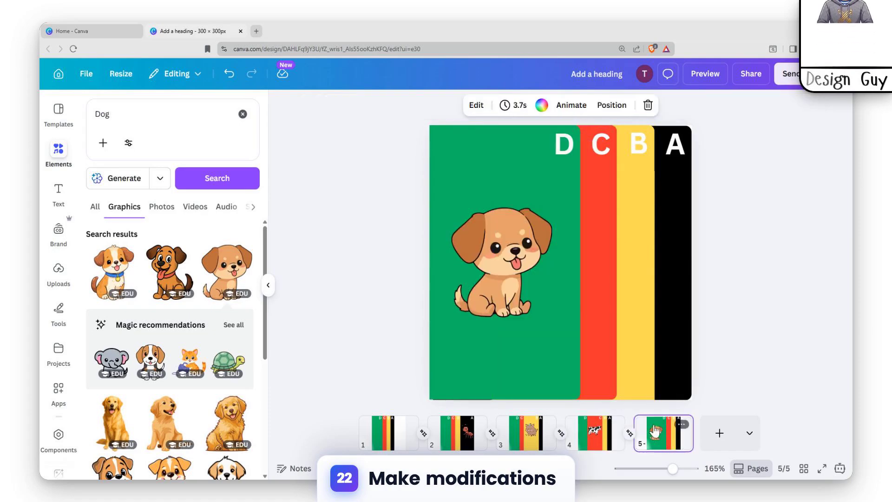
click(540, 158)
shift+click(501, 164)
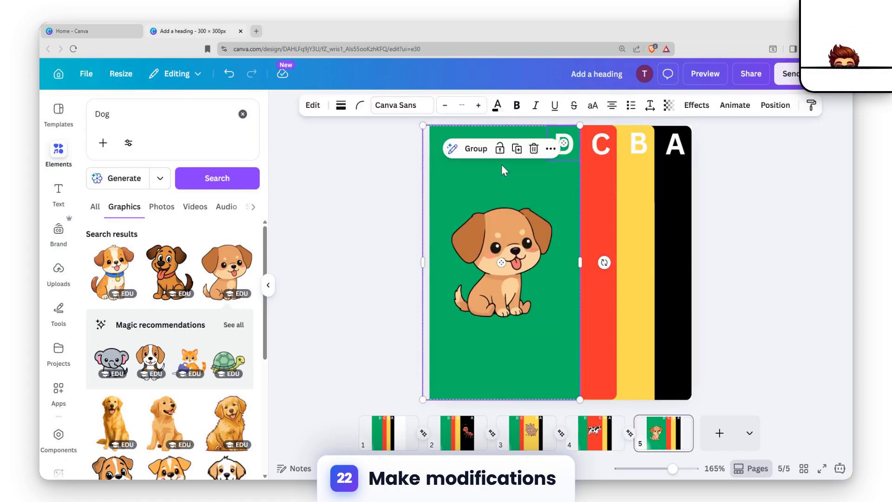
click(475, 150)
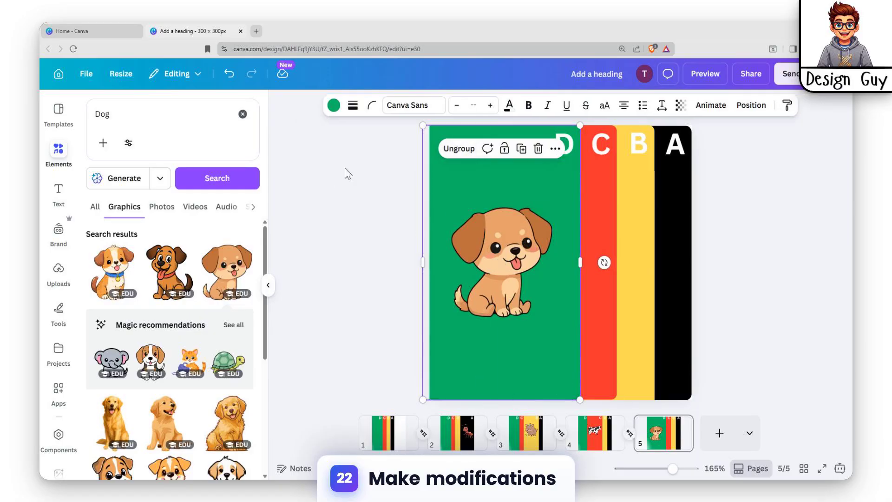
Preview the animation with each letter regrouped to its tab.
click(729, 286)
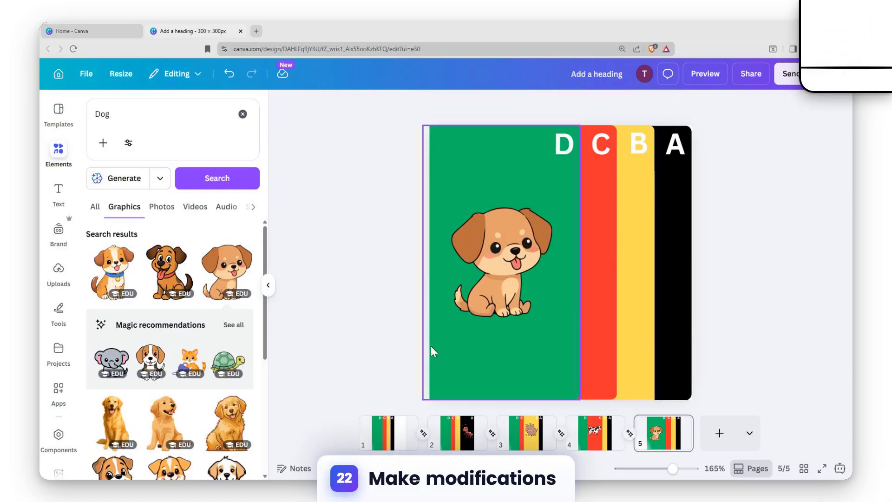
click(706, 75)
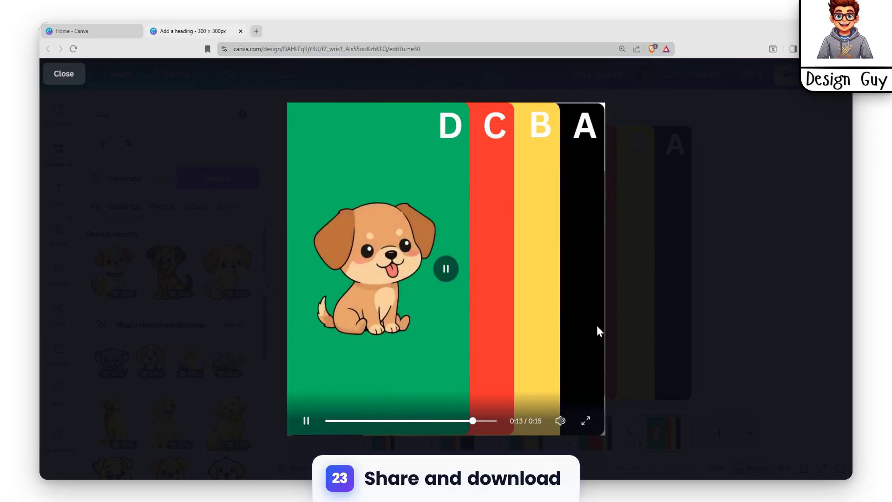
click(608, 308)
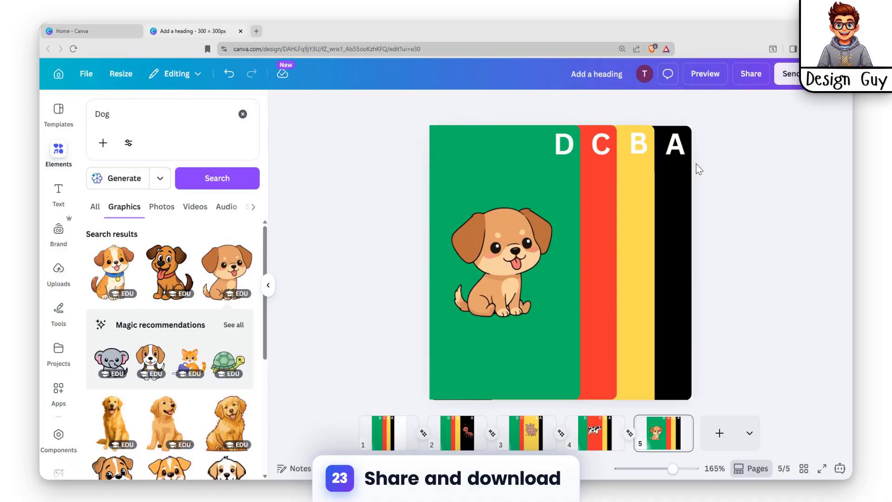
Set up the download as an MP4 Video at 2,880 × 2,880 px with pages 1–5 selected.
click(752, 74)
click(654, 362)
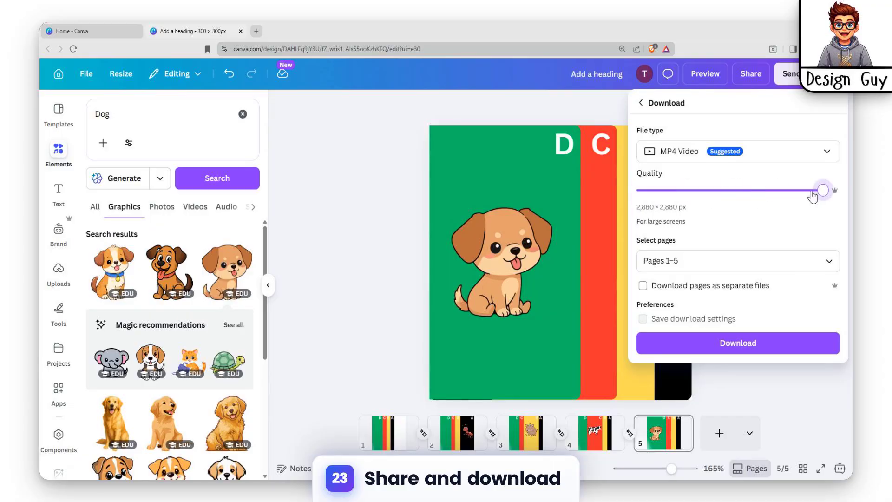
click(749, 254)
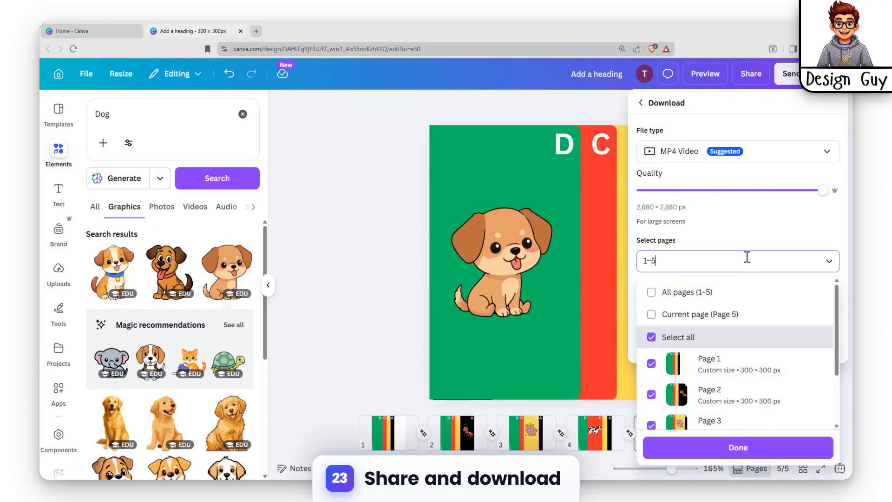
scroll(729, 414, down, 3)
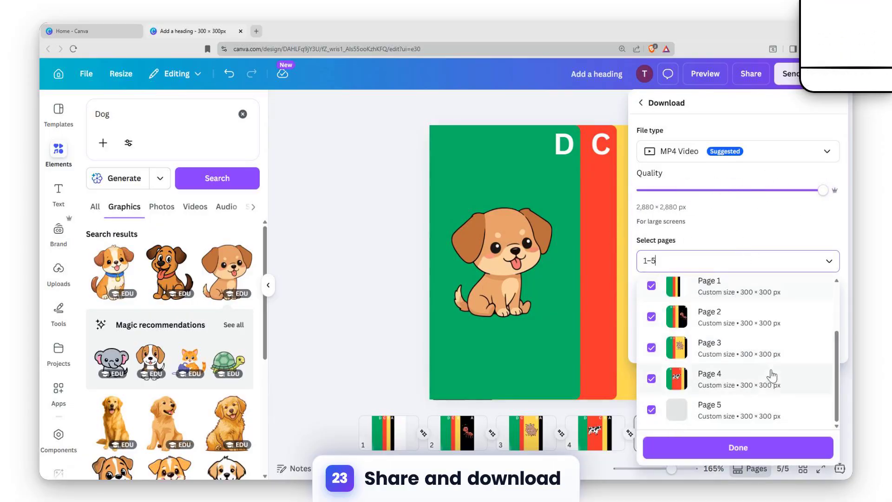
click(763, 458)
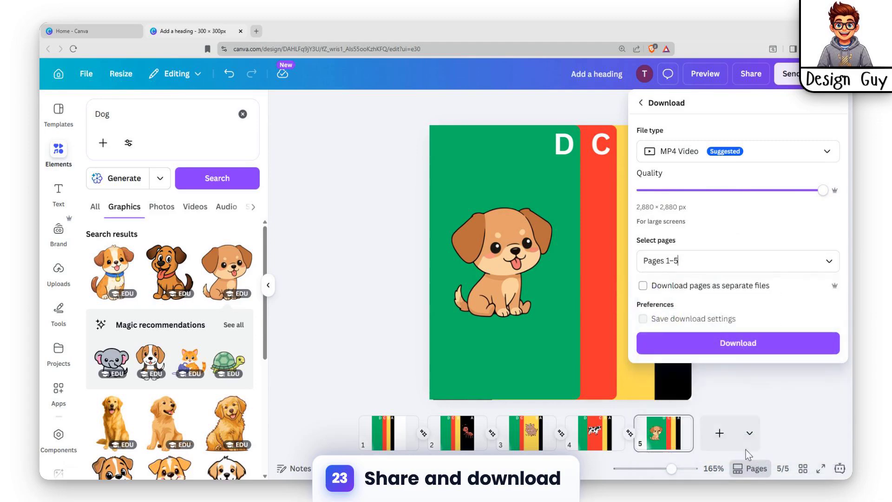